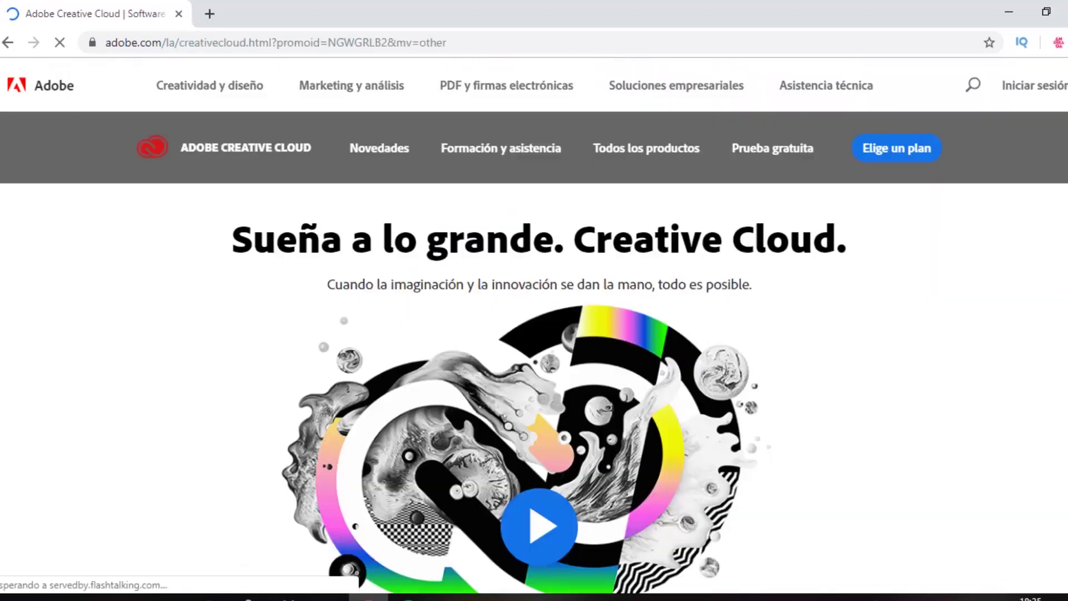
# Review the individual Creative Cloud plans and highlight the Photography plan and the Photoshop entry it includes.
pyautogui.scroll(-8, 534, 326)
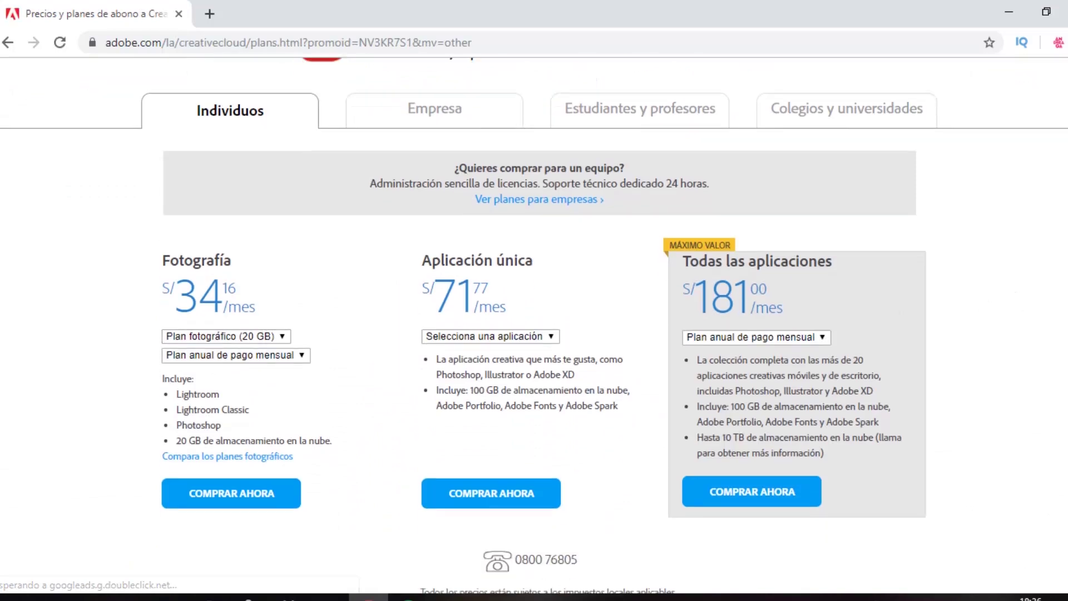
pyautogui.scroll(-1, 534, 326)
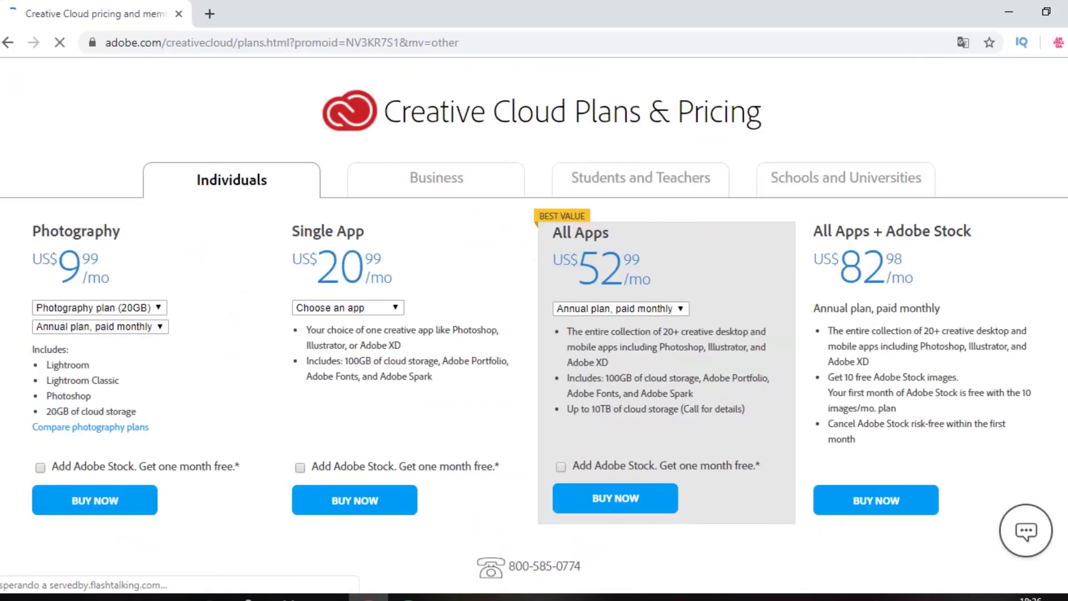
pyautogui.doubleClick(55, 371)
pyautogui.moveTo(111, 208); pyautogui.dragTo(35, 211)
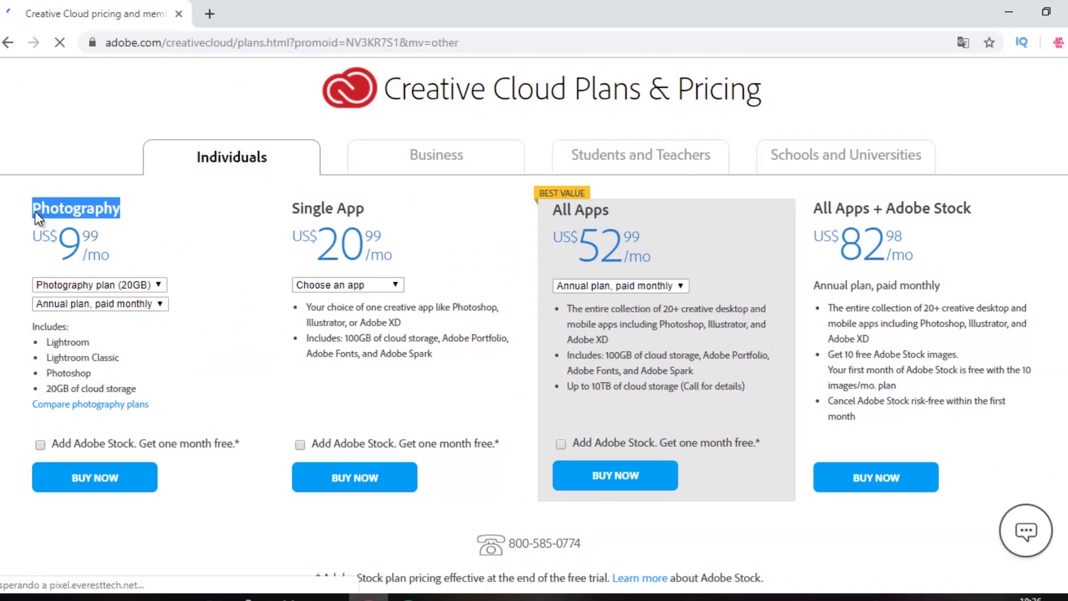
pyautogui.click(87, 372)
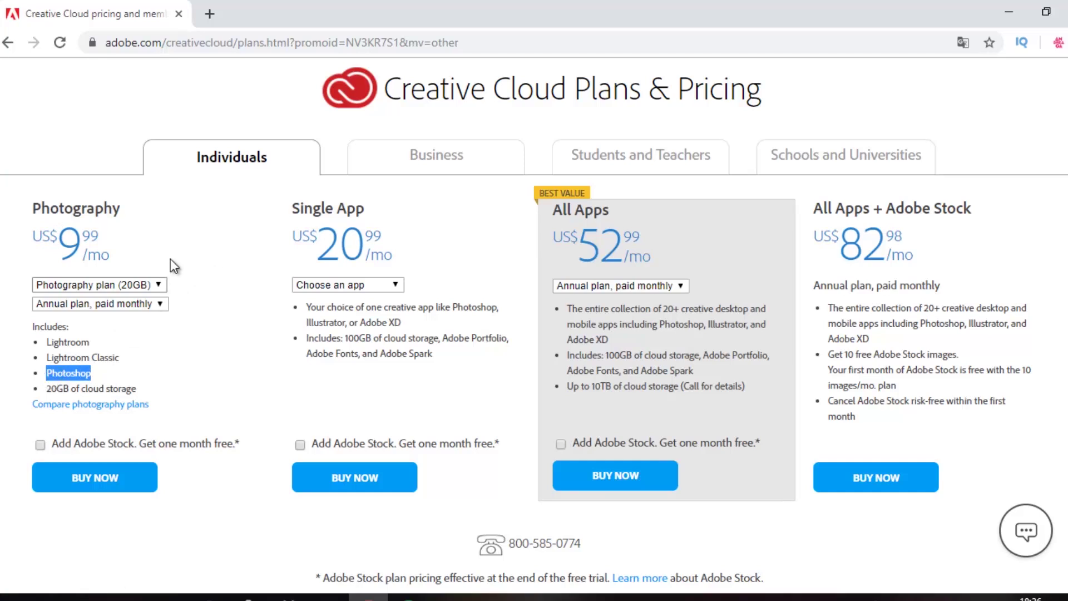
pyautogui.click(193, 228)
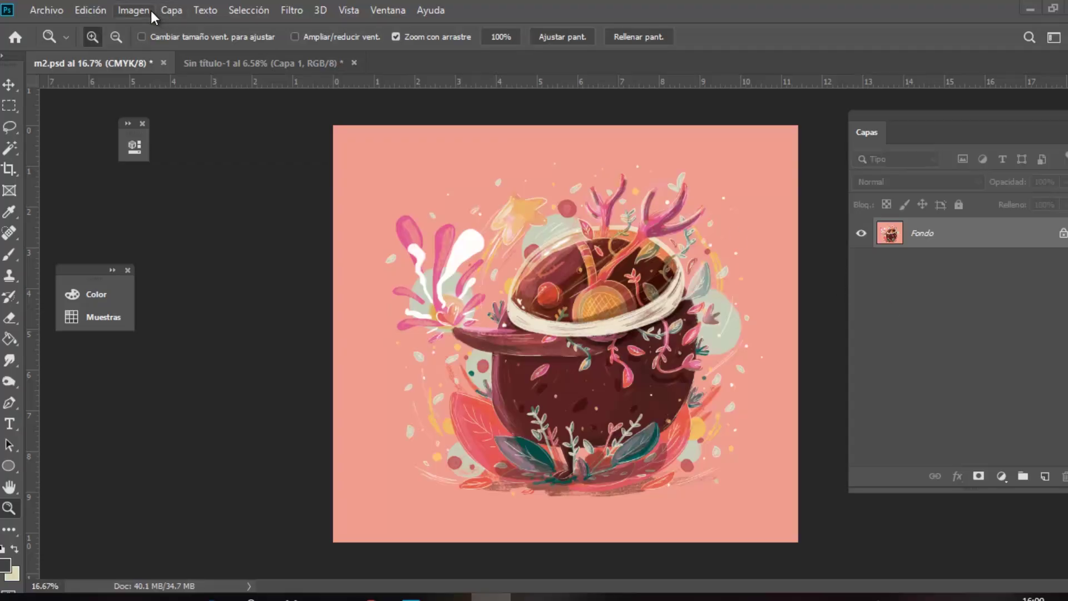
# In Photoshop, try resizing the m2.psd image to a width of 80 cm and then 200 cm.
pyautogui.click(151, 11)
pyautogui.click(182, 136)
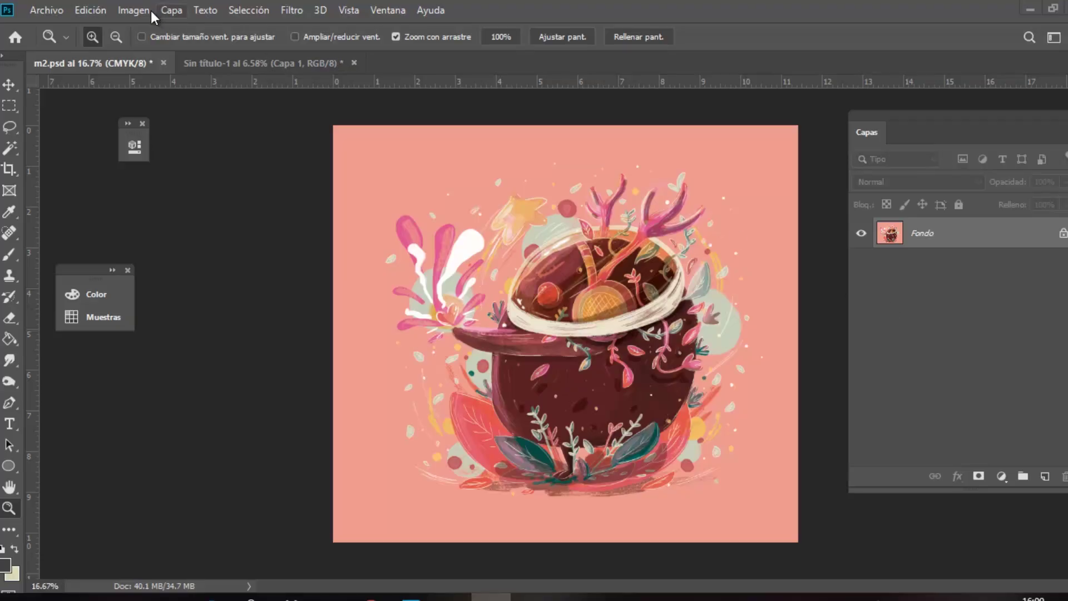
pyautogui.click(146, 11)
pyautogui.click(161, 131)
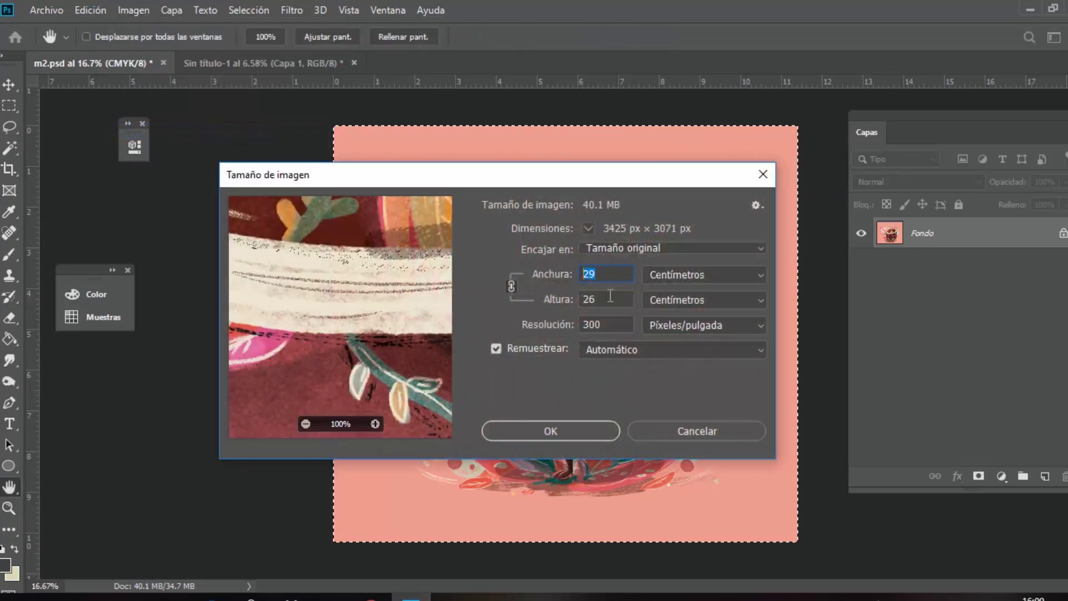
pyautogui.press('Tab')
pyautogui.moveTo(616, 276); pyautogui.dragTo(529, 280)
pyautogui.write('80')
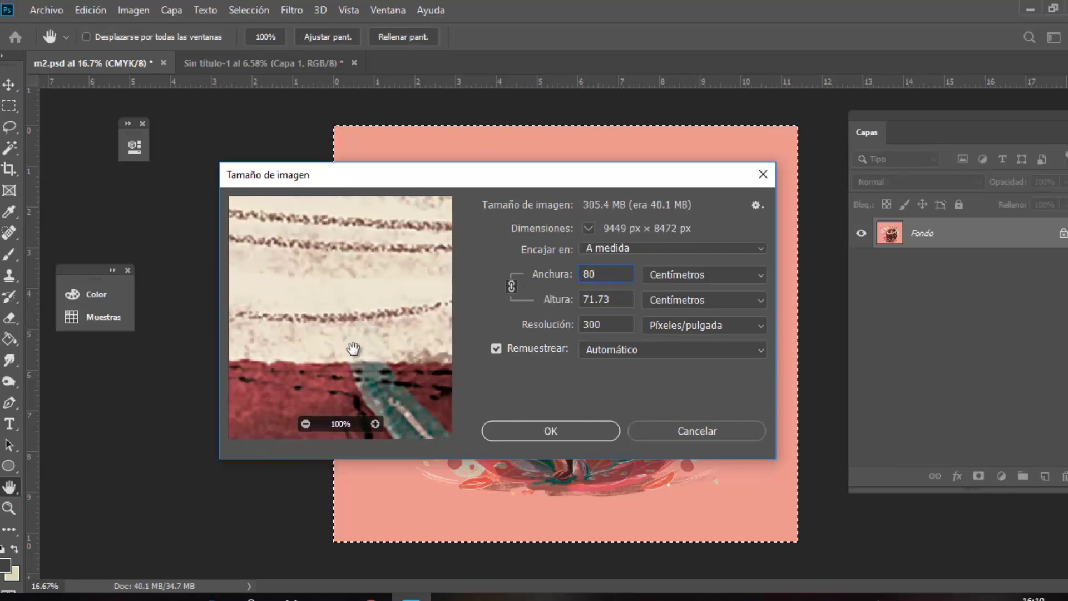
pyautogui.moveTo(601, 274); pyautogui.dragTo(521, 281)
pyautogui.write('200')
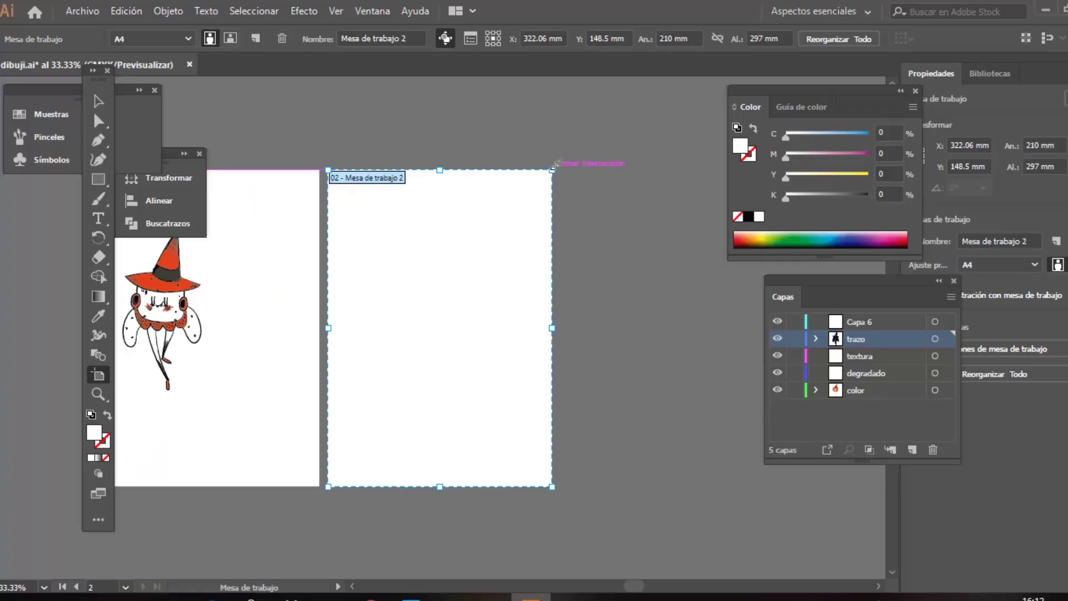
# In Illustrator, enlarge the second artboard to about 358 × 616 mm.
pyautogui.moveTo(553, 167); pyautogui.dragTo(710, 107)
pyautogui.click(99, 101)
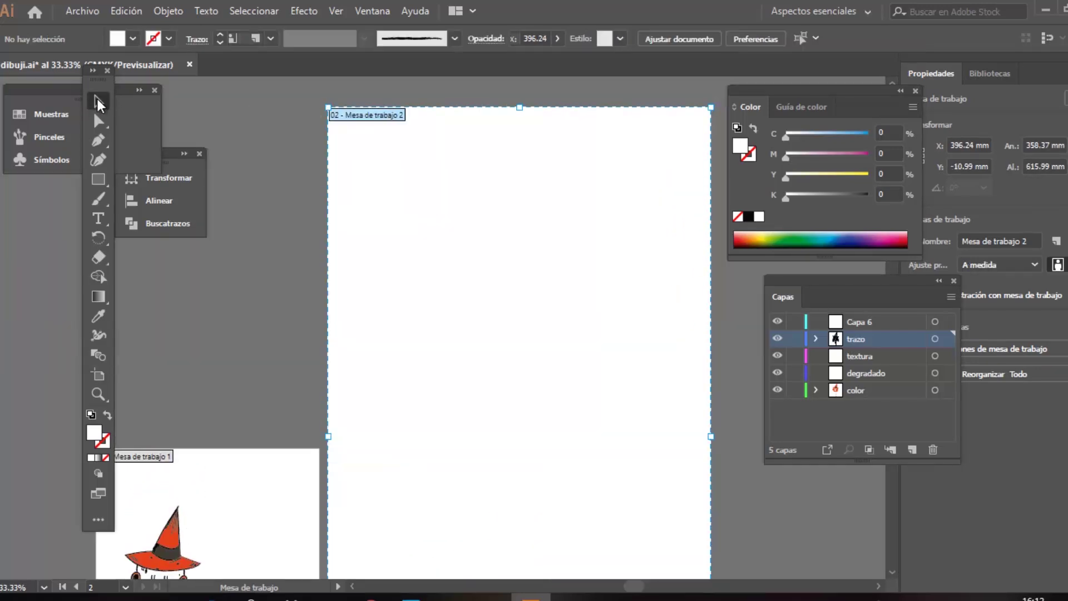
# Select the whole witch character on the first artboard and place a copy in the middle of the second artboard.
pyautogui.press('z')
pyautogui.keyDown('alt'); pyautogui.click(393, 382); pyautogui.keyUp('alt')
pyautogui.press('h')
pyautogui.moveTo(483, 407); pyautogui.dragTo(513, 344)
pyautogui.press('v')
pyautogui.click(285, 343)
pyautogui.moveTo(263, 341); pyautogui.dragTo(344, 500)
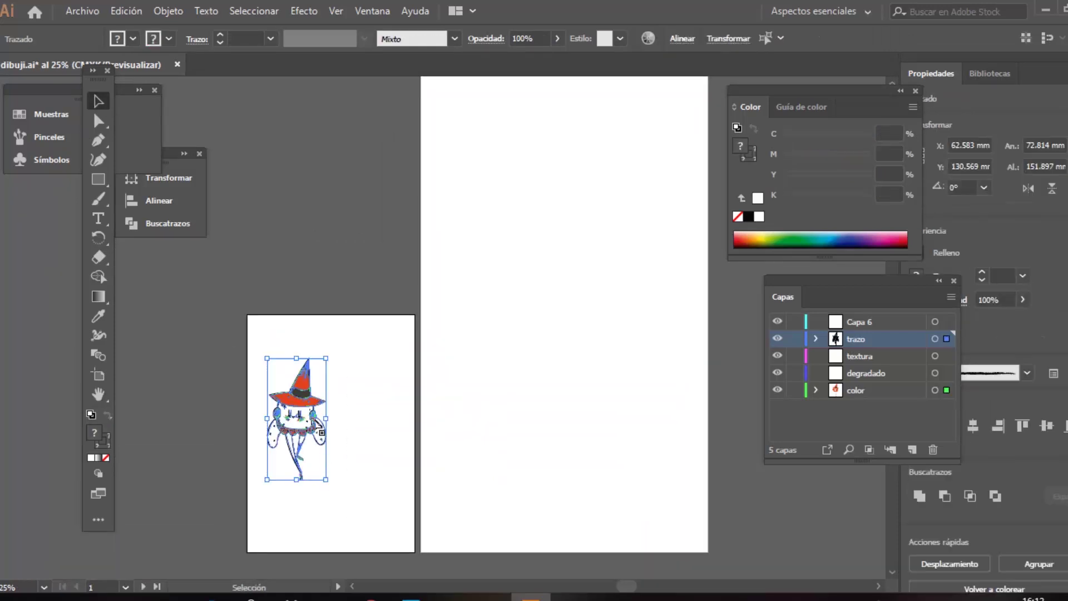
pyautogui.moveTo(311, 362); pyautogui.dragTo(561, 243)
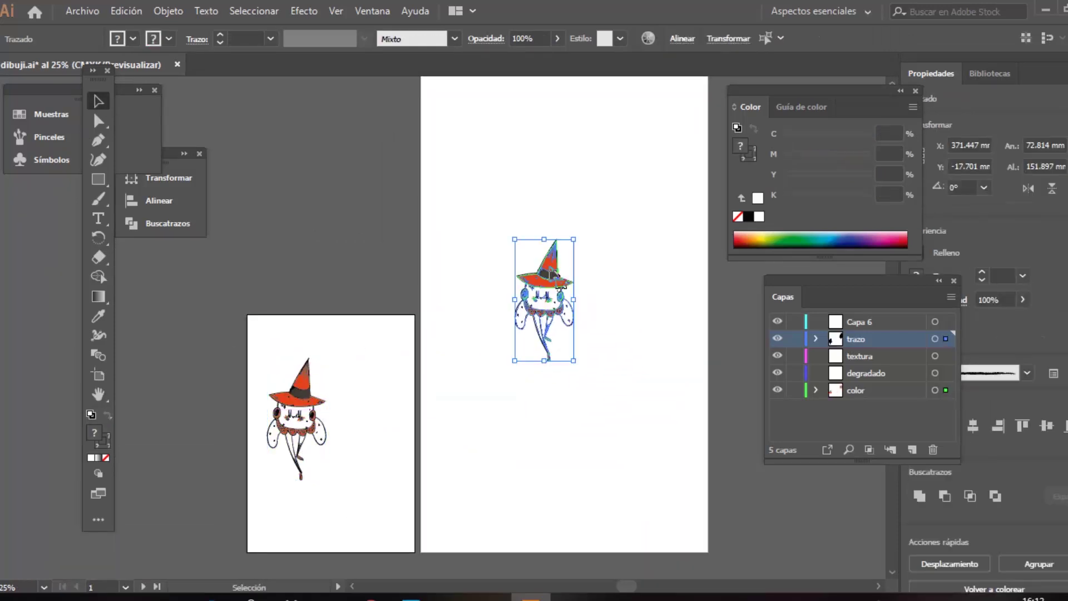
# Expand the appearance of the copied witch character and group its parts.
pyautogui.hotkey('ctrl', '-')
pyautogui.click(167, 11)
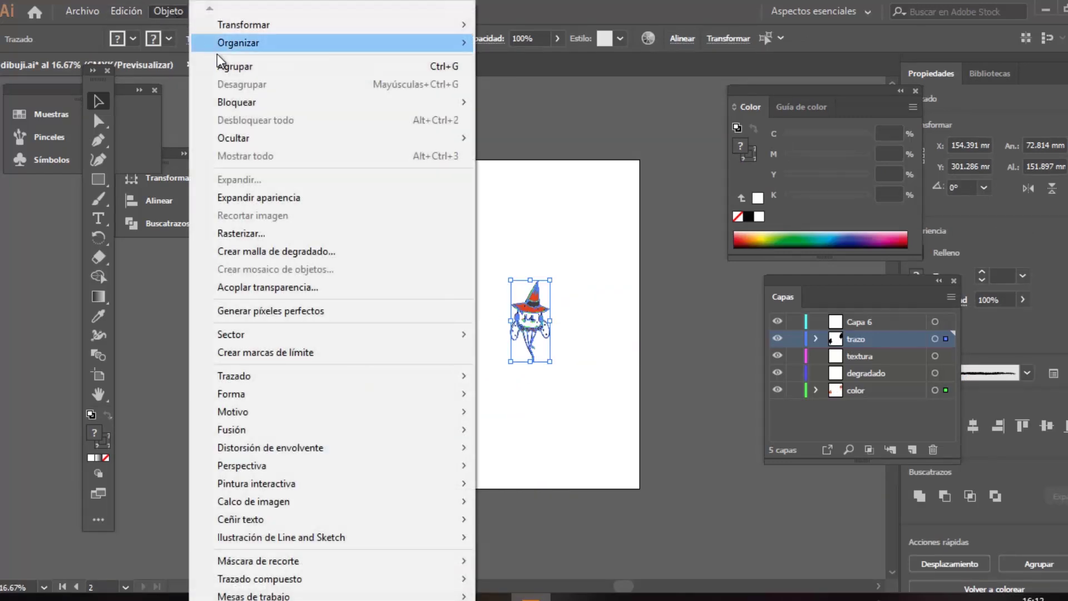
pyautogui.click(269, 198)
pyautogui.click(520, 399)
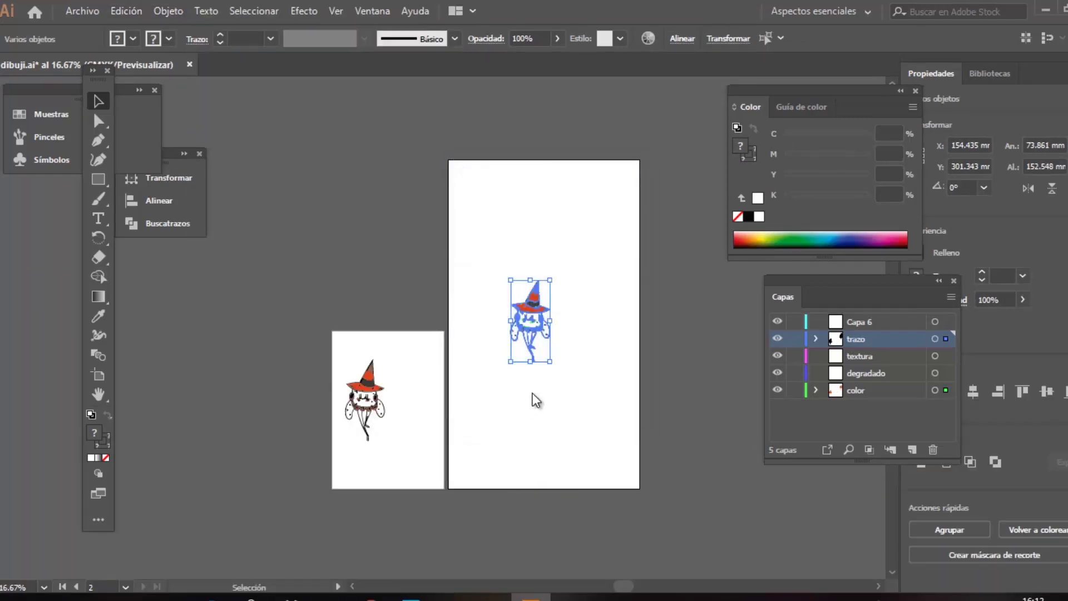
pyautogui.hotkey('ctrl', 'g')
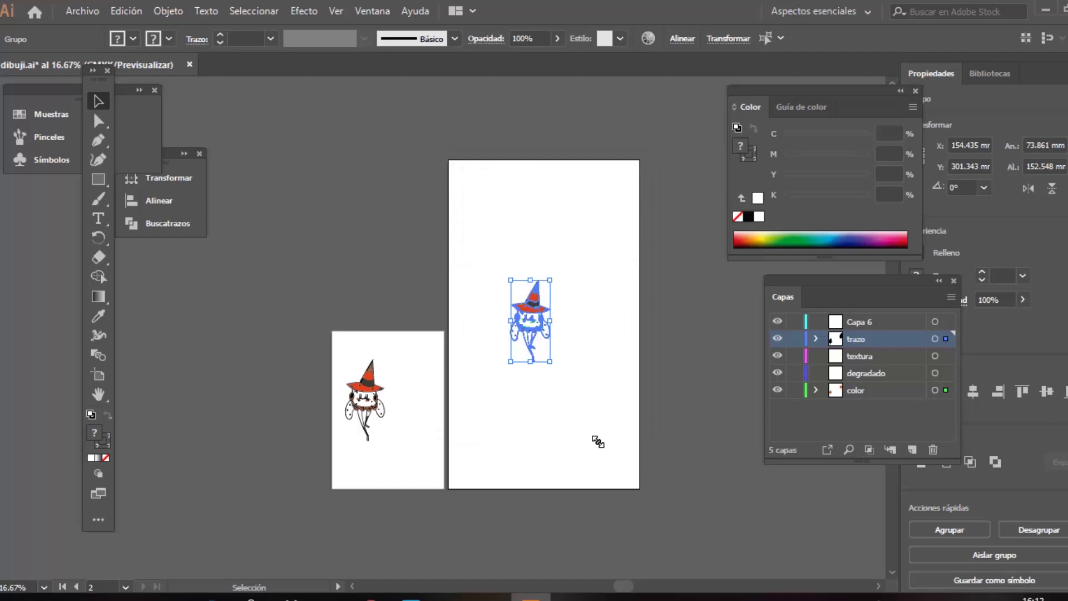
# Scale the grouped witch character up to about 286 × 590 mm and centre it on the second artboard.
pyautogui.moveTo(622, 455); pyautogui.dragTo(445, 162)
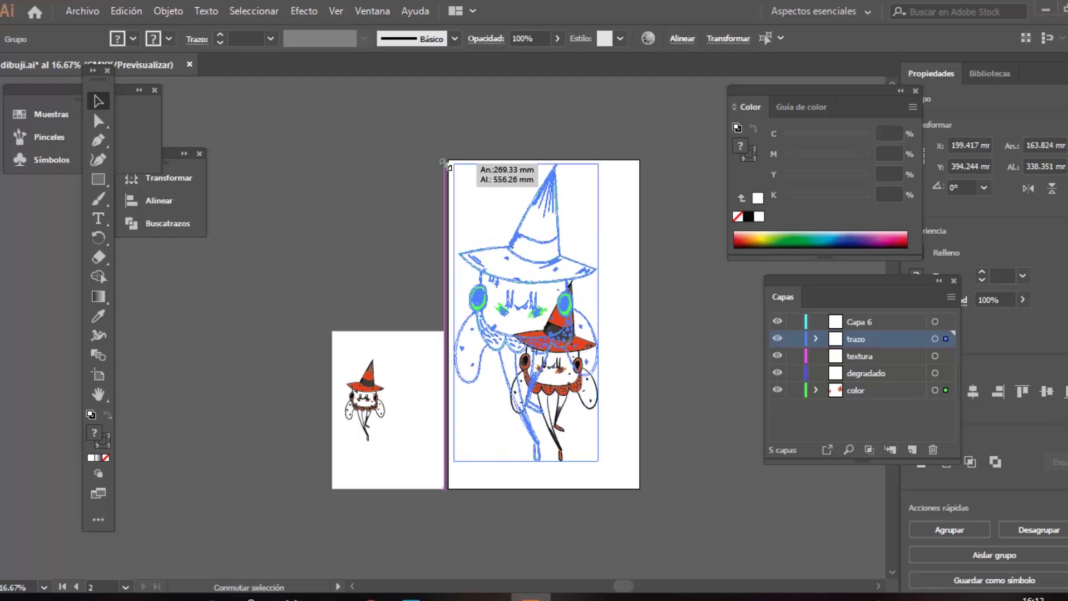
pyautogui.moveTo(486, 195); pyautogui.dragTo(486, 195)
pyautogui.moveTo(600, 460); pyautogui.dragTo(619, 478)
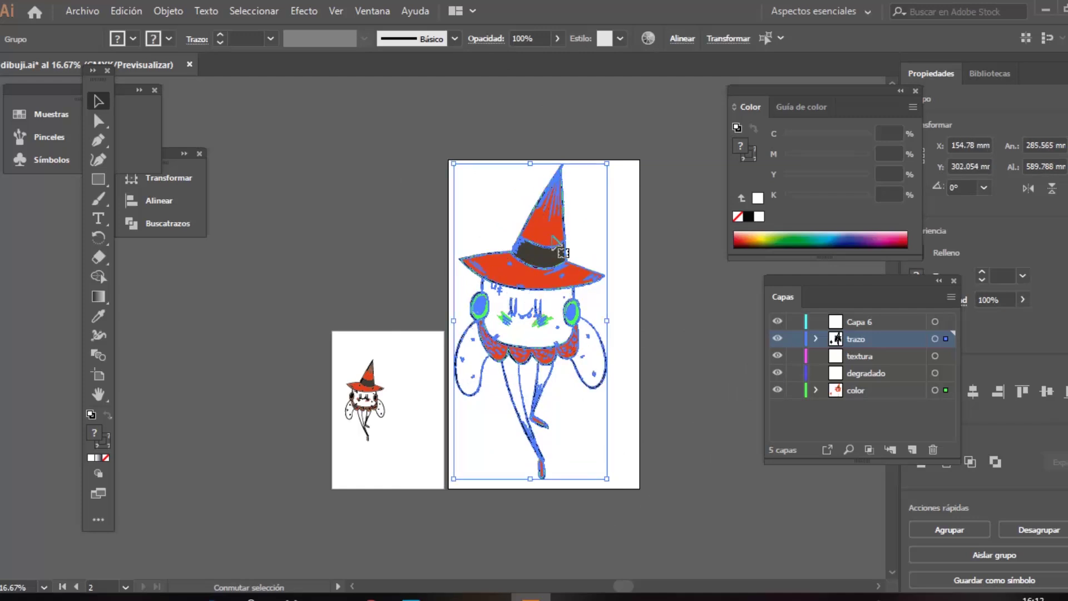
pyautogui.moveTo(561, 235); pyautogui.dragTo(565, 236)
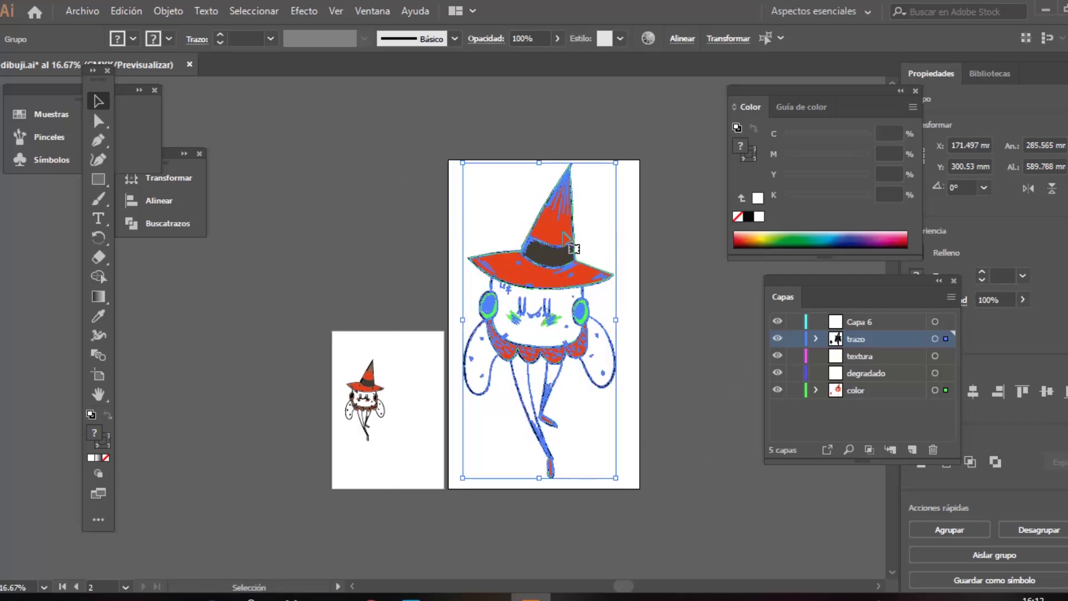
# Deselect the enlarged witch character and examine the edge quality of its strokes and fills up close.
pyautogui.click(645, 272)
pyautogui.press('z')
pyautogui.click(546, 328)
pyautogui.click(346, 357)
pyautogui.click(436, 332)
pyautogui.moveTo(634, 296); pyautogui.dragTo(445, 354)
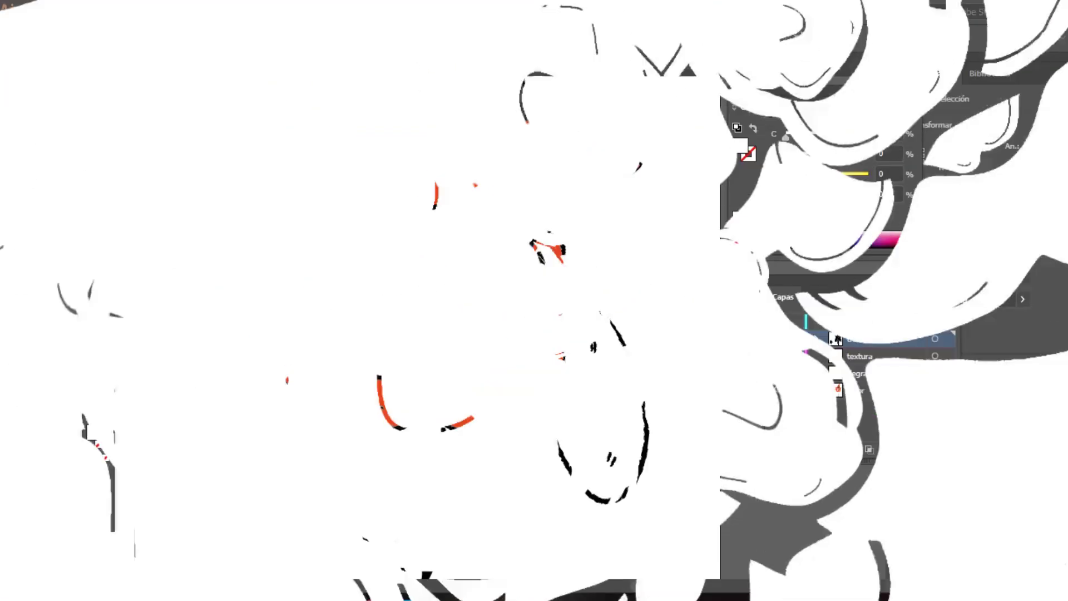
pyautogui.moveTo(342, 398); pyautogui.dragTo(599, 321)
pyautogui.moveTo(250, 407); pyautogui.dragTo(386, 294)
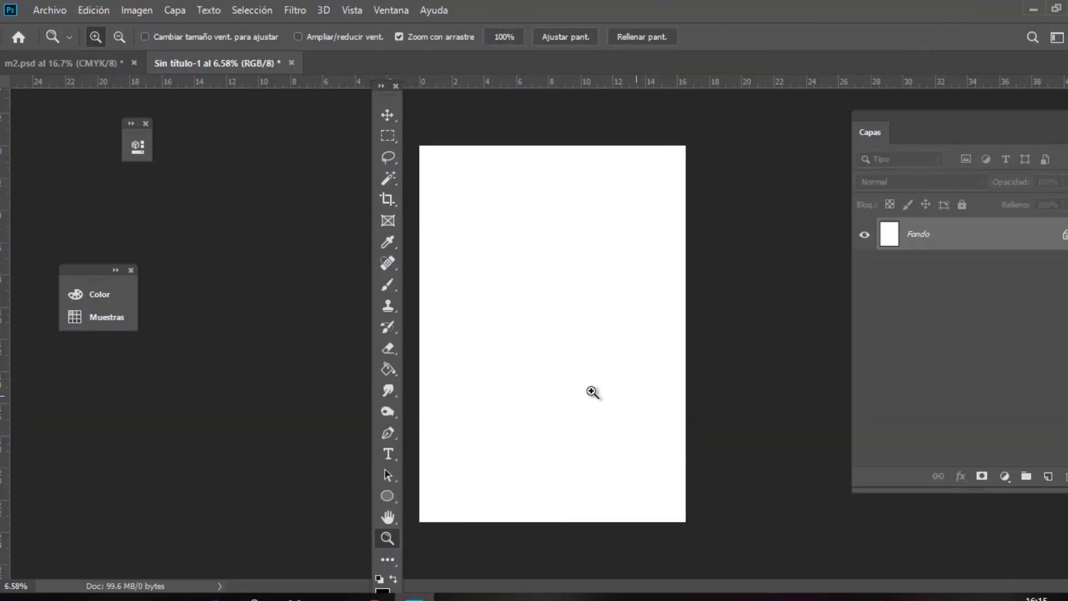
# In Photoshop, add an empty layer above the white background and move the layers list closer to the canvas.
pyautogui.click(537, 361)
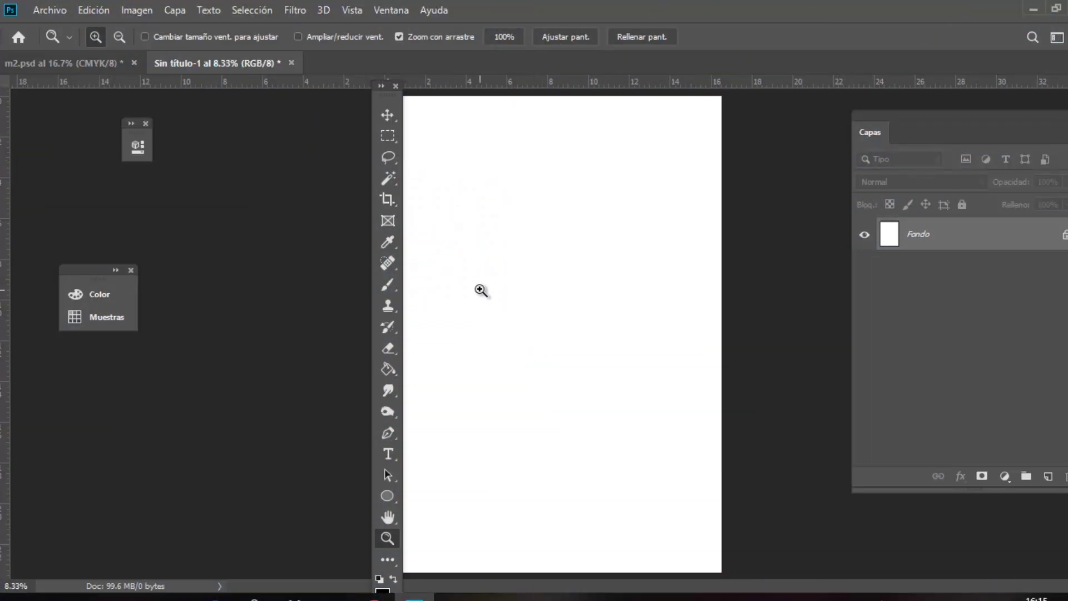
pyautogui.press('h')
pyautogui.press('z')
pyautogui.click(1049, 476)
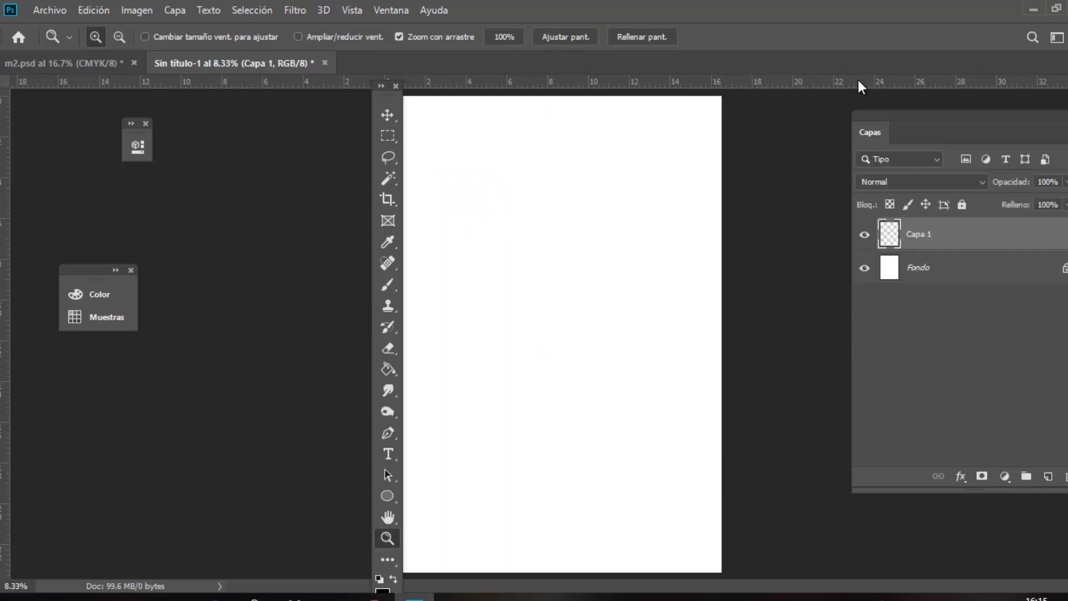
pyautogui.moveTo(894, 125)
pyautogui.mouseDown()
pyautogui.moveTo(921, 122)
pyautogui.moveTo(791, 131)
pyautogui.mouseUp()
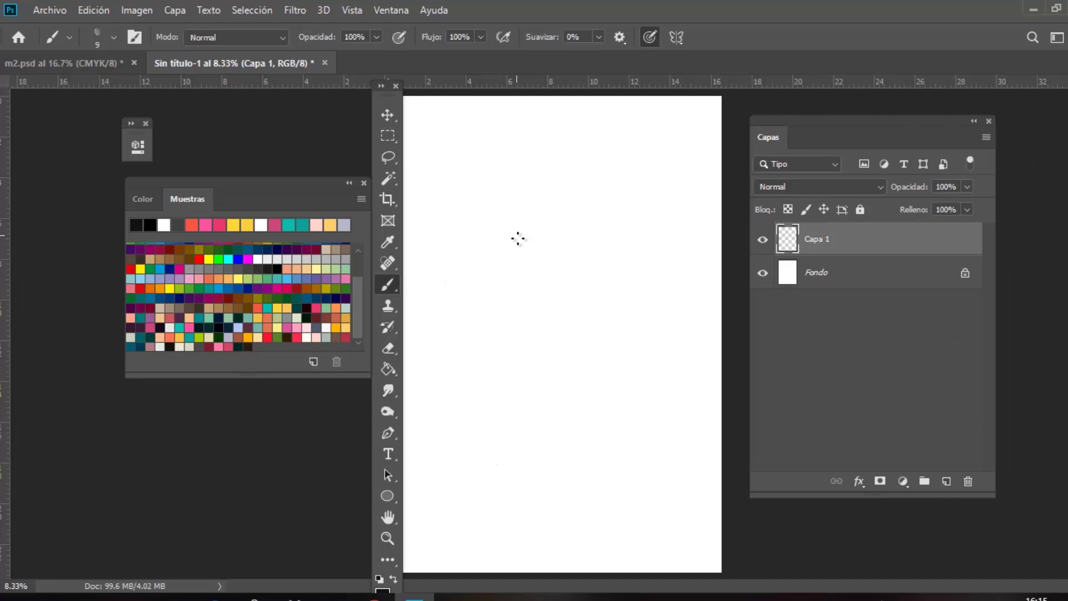
# Paint zigzag test strokes with the 9 px hard round general brush and the 8 px dry brush.
pyautogui.rightClick(518, 237)
pyautogui.click(587, 401)
pyautogui.click(481, 252)
pyautogui.rightClick(532, 262)
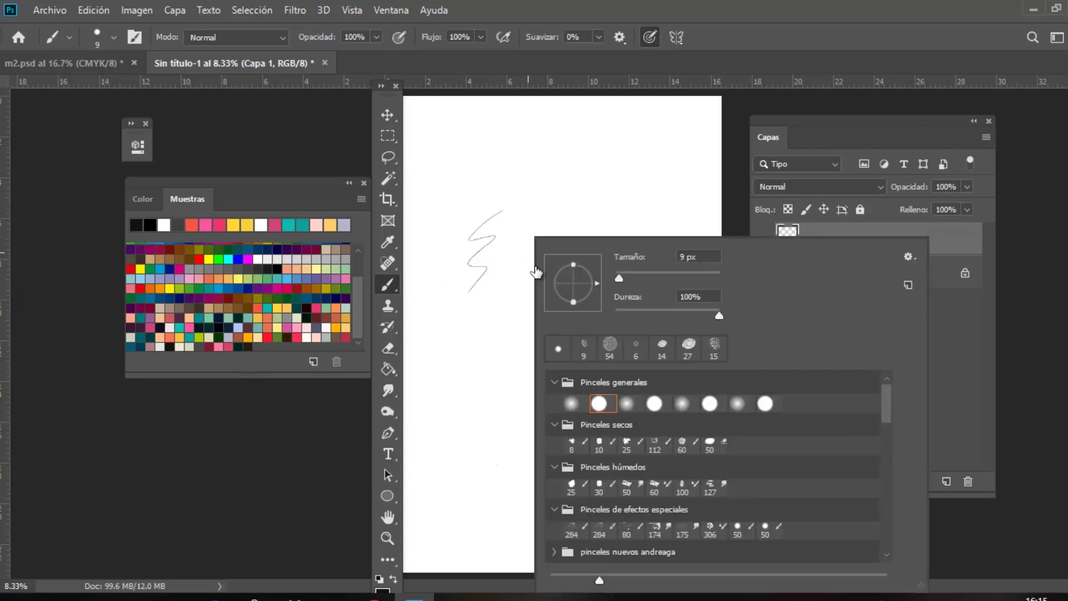
pyautogui.click(573, 445)
pyautogui.click(529, 210)
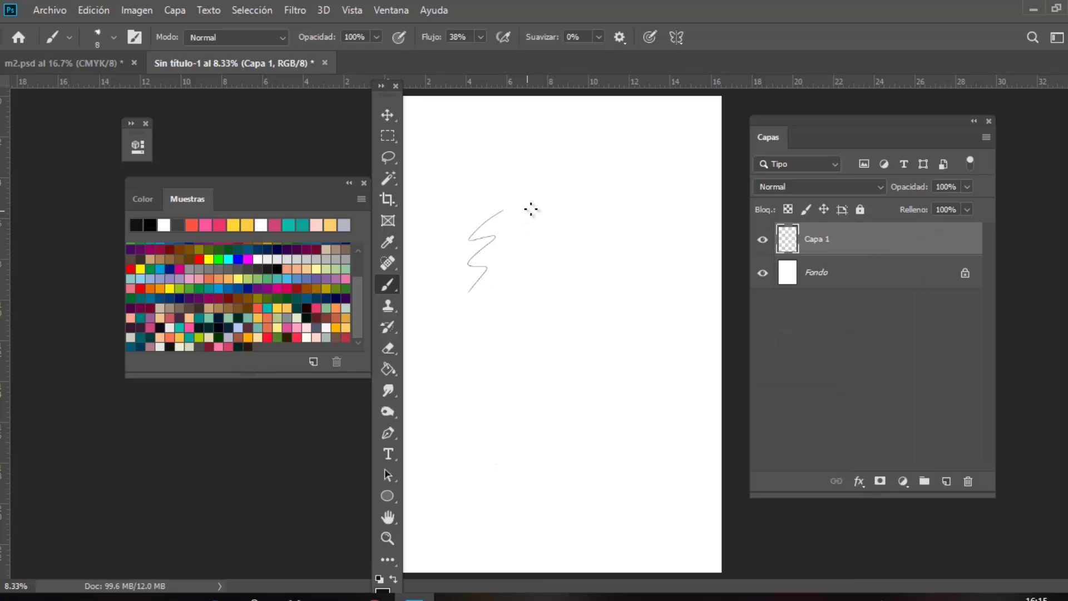
# Paint two more zigzag strokes beside them with the 10 px dry brush and the 25 px wet brush.
pyautogui.rightClick(553, 274)
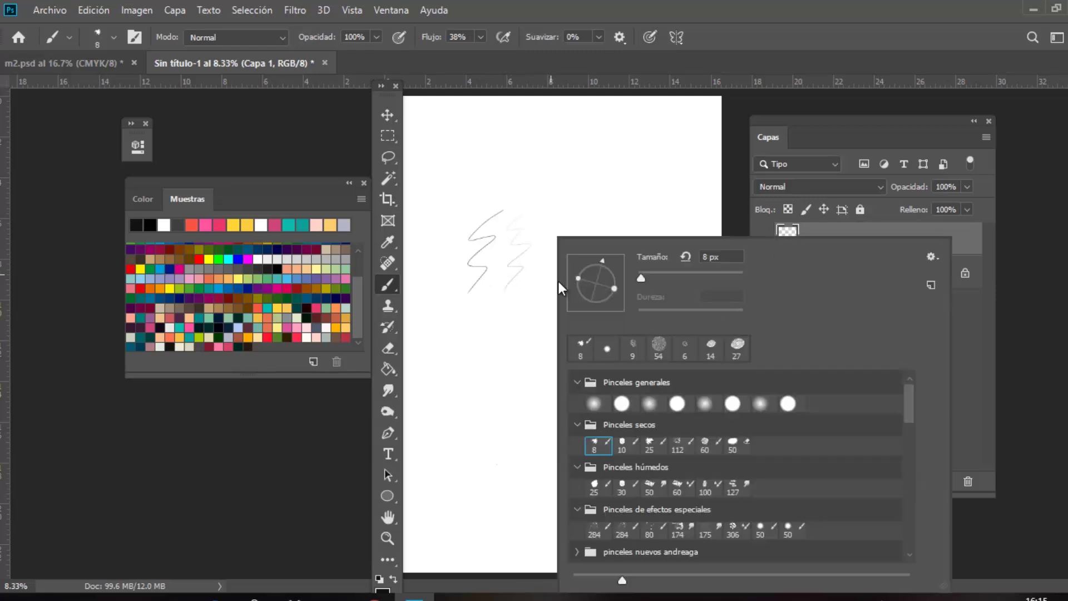
pyautogui.click(603, 350)
pyautogui.click(579, 207)
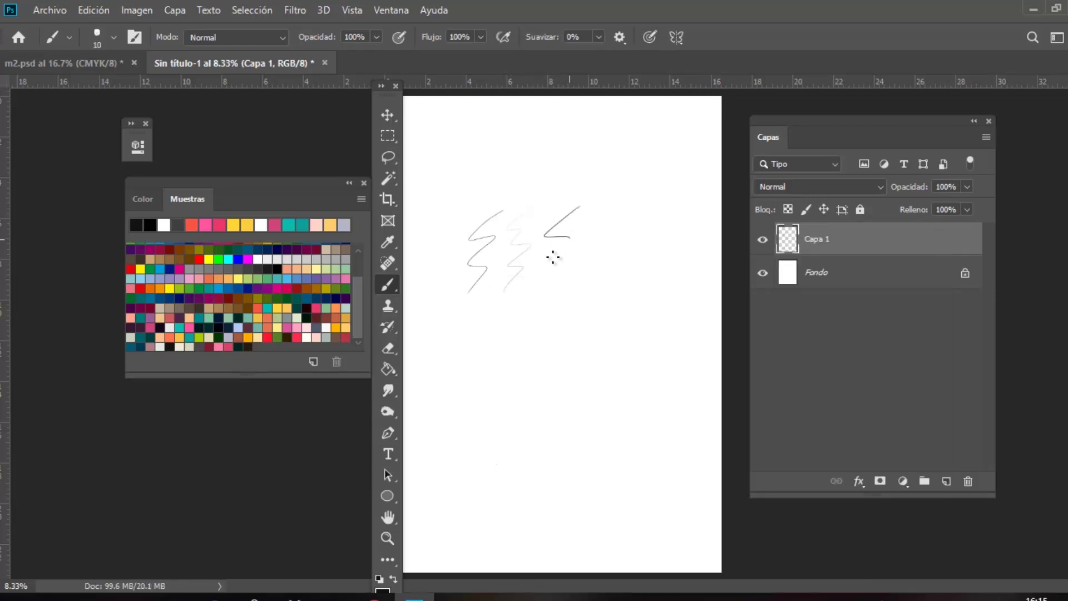
pyautogui.rightClick(601, 275)
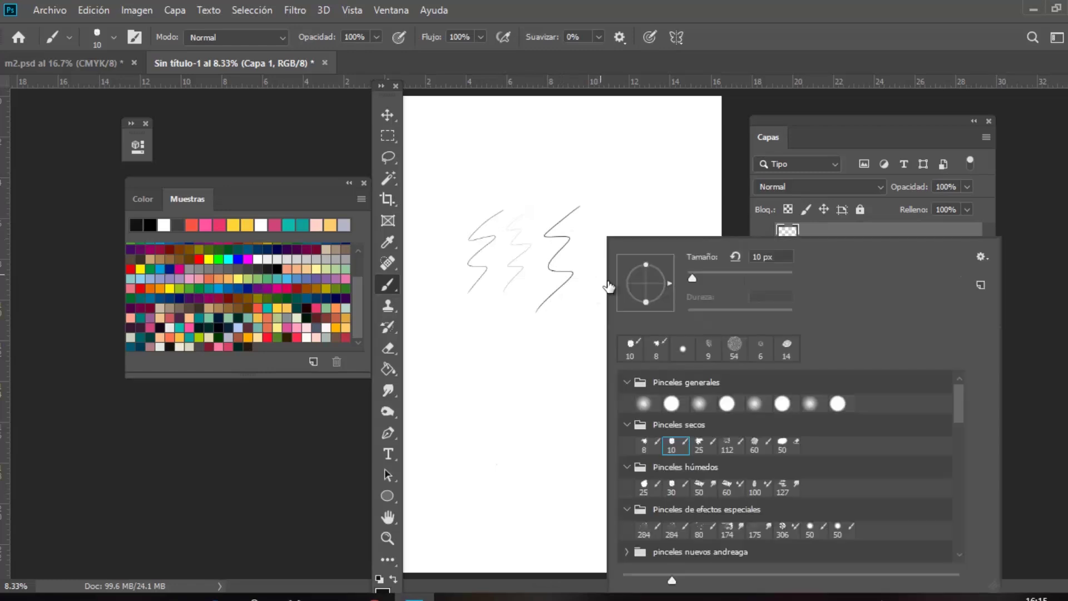
pyautogui.doubleClick(643, 485)
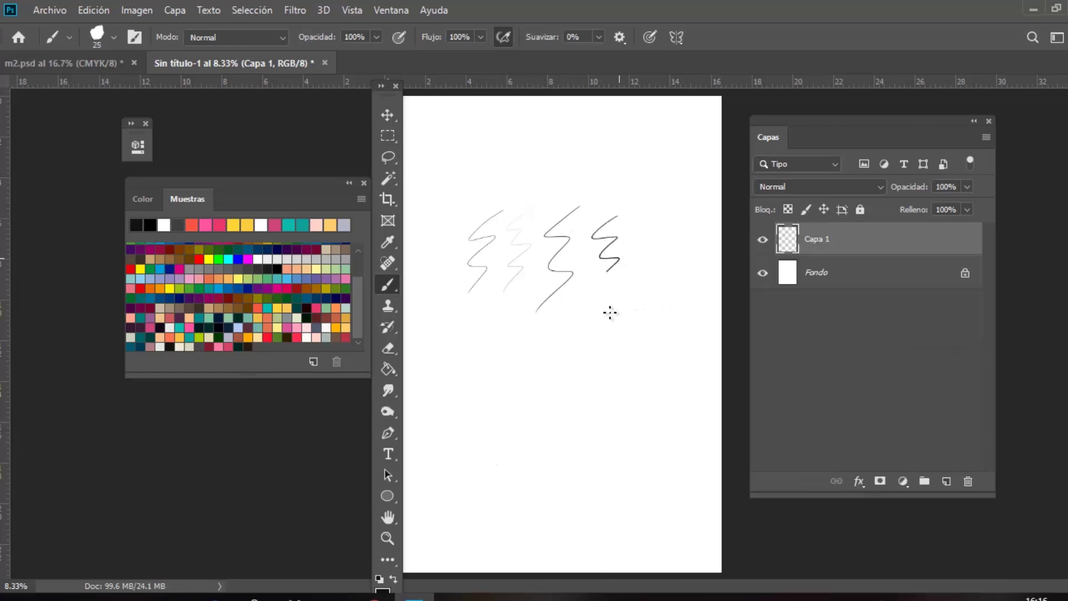
# Paint two speckled test patches below the zigzags with the two 284 px special effects brushes.
pyautogui.rightClick(627, 294)
pyautogui.click(670, 529)
pyautogui.click(529, 383)
pyautogui.moveTo(471, 307)
pyautogui.mouseDown()
pyautogui.moveTo(475, 338)
pyautogui.moveTo(457, 361)
pyautogui.mouseUp()
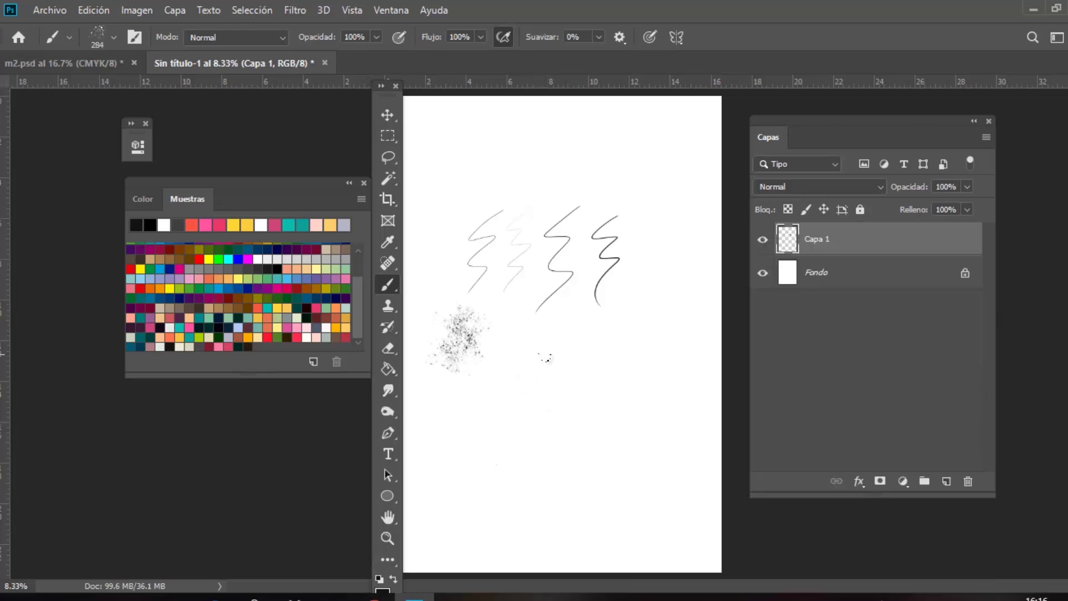
pyautogui.rightClick(547, 357)
pyautogui.click(518, 365)
pyautogui.moveTo(529, 324); pyautogui.dragTo(522, 384)
# Paint a thick black zigzag beside the speckled patches with the 306 px special effects mixer brush.
pyautogui.rightClick(578, 380)
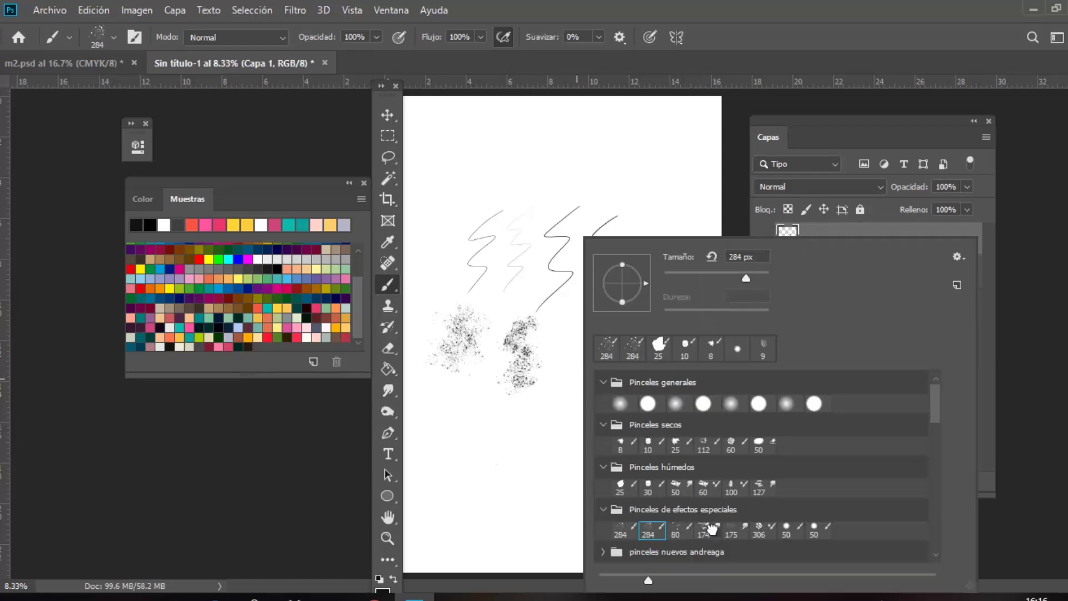
pyautogui.click(708, 528)
pyautogui.click(759, 528)
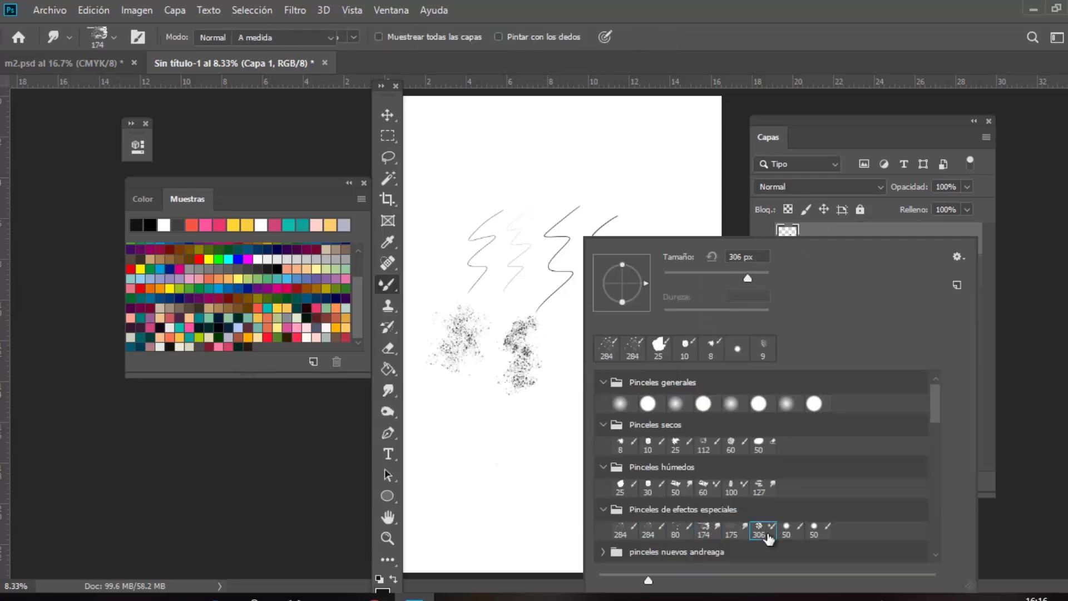
pyautogui.click(568, 344)
pyautogui.moveTo(599, 325); pyautogui.dragTo(584, 370)
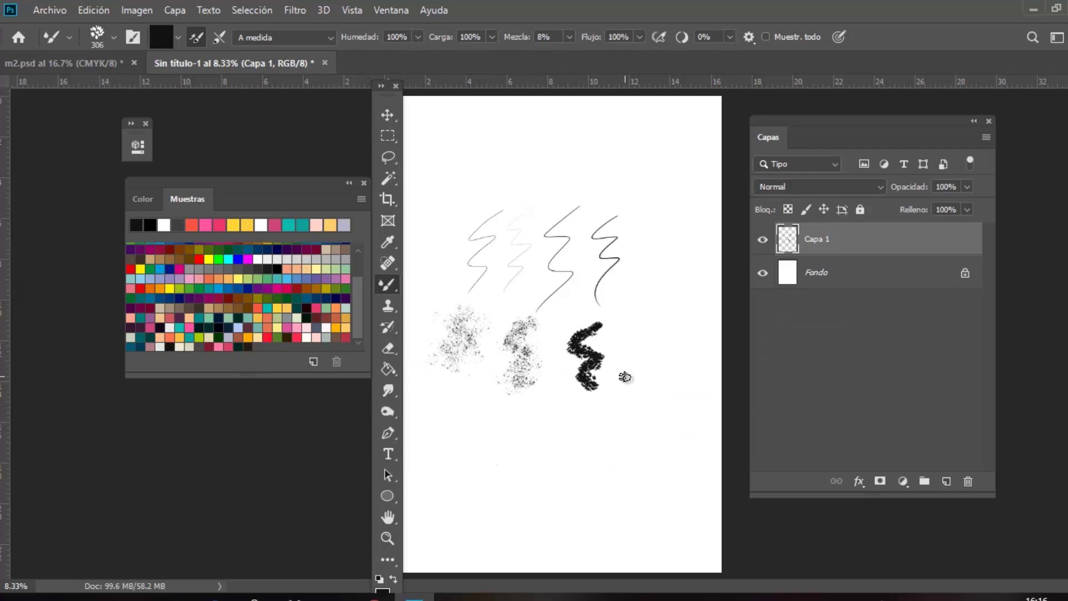
# Choose the 100 px brush from the wet brushes for the next test stroke.
pyautogui.rightClick(625, 378)
pyautogui.click(779, 485)
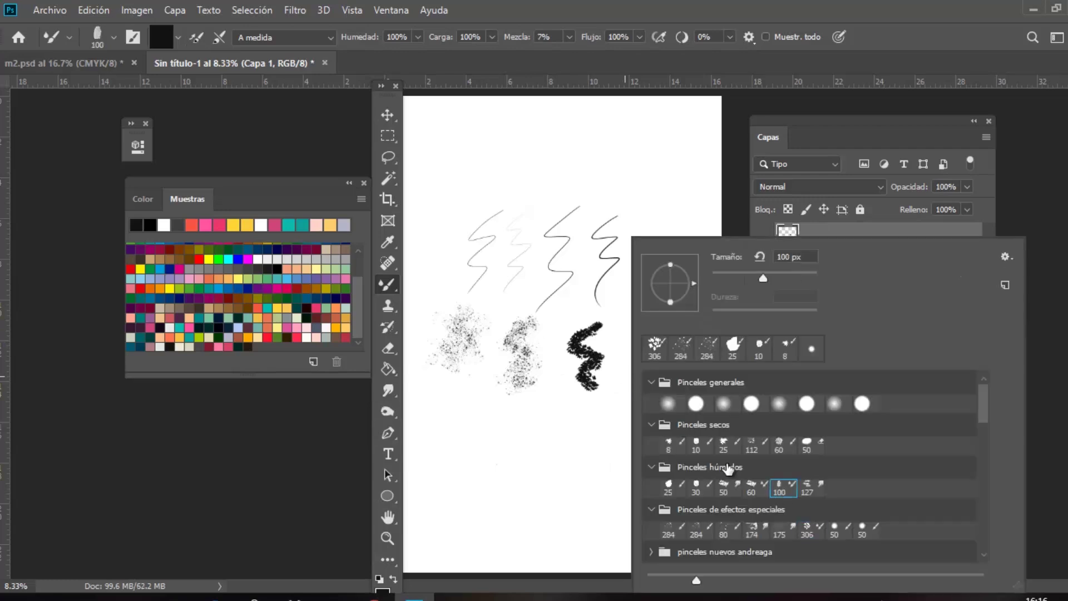
pyautogui.click(613, 317)
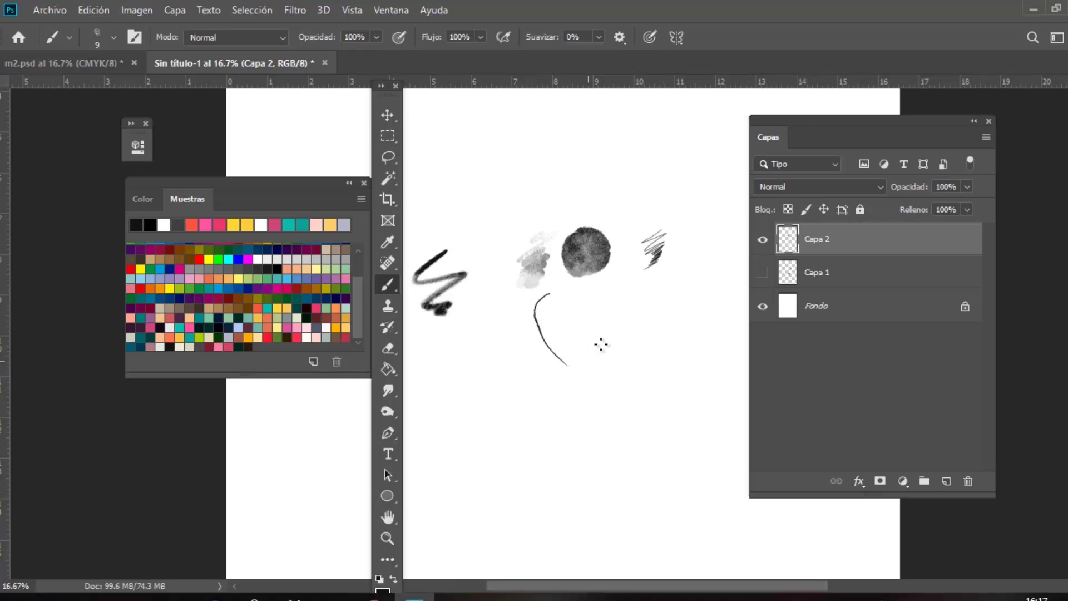
# Lower the brush opacity to 33%, choose the 80 px brush and paint a round grey patch below the curved line.
pyautogui.click(376, 37)
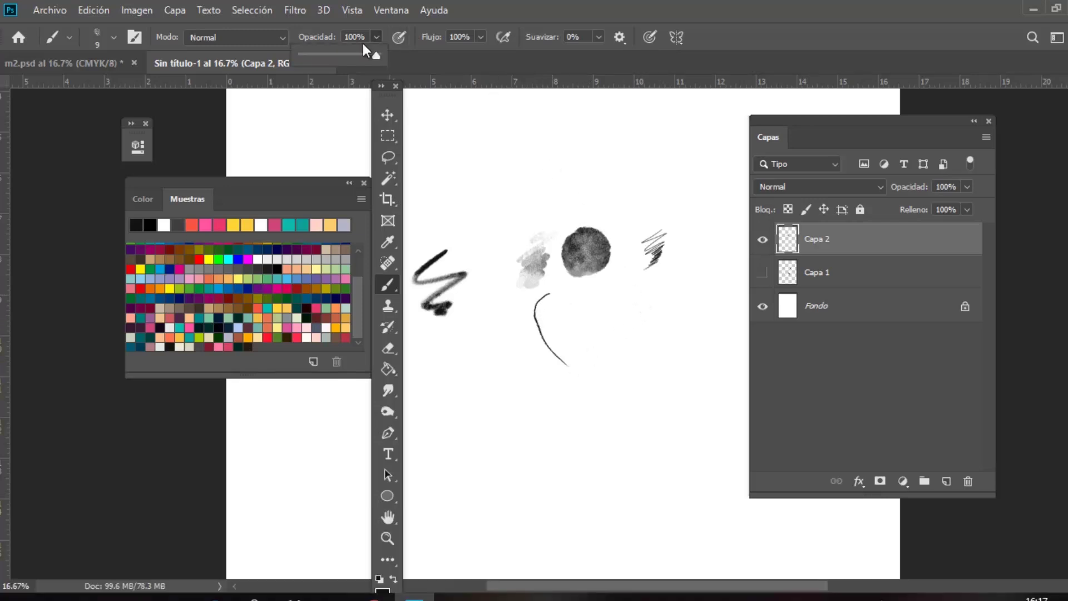
pyautogui.click(311, 210)
pyautogui.rightClick(550, 298)
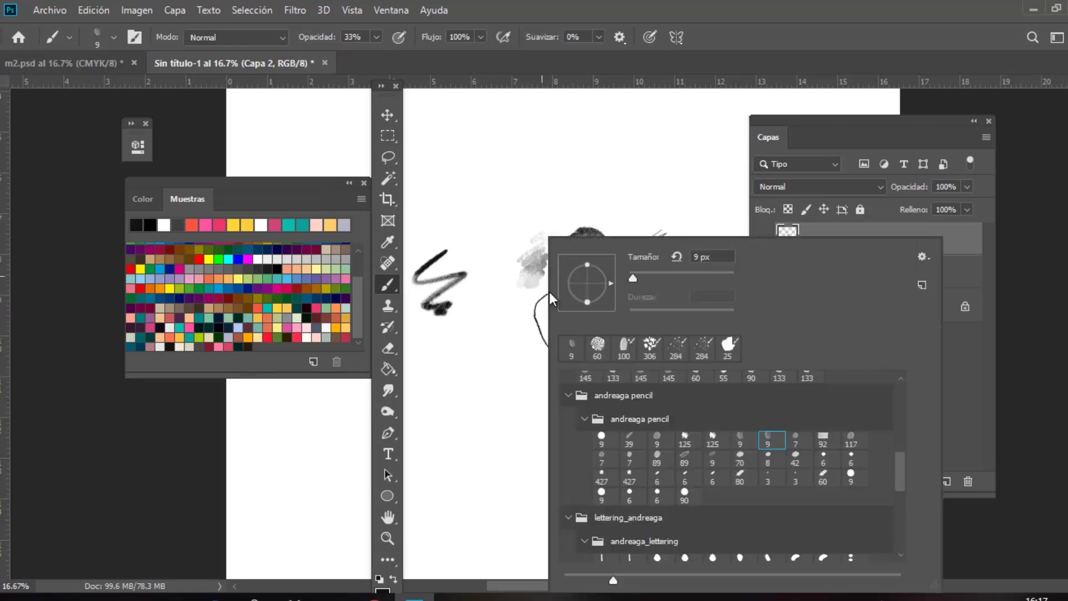
pyautogui.moveTo(901, 467); pyautogui.dragTo(897, 452)
pyautogui.click(655, 409)
pyautogui.click(517, 404)
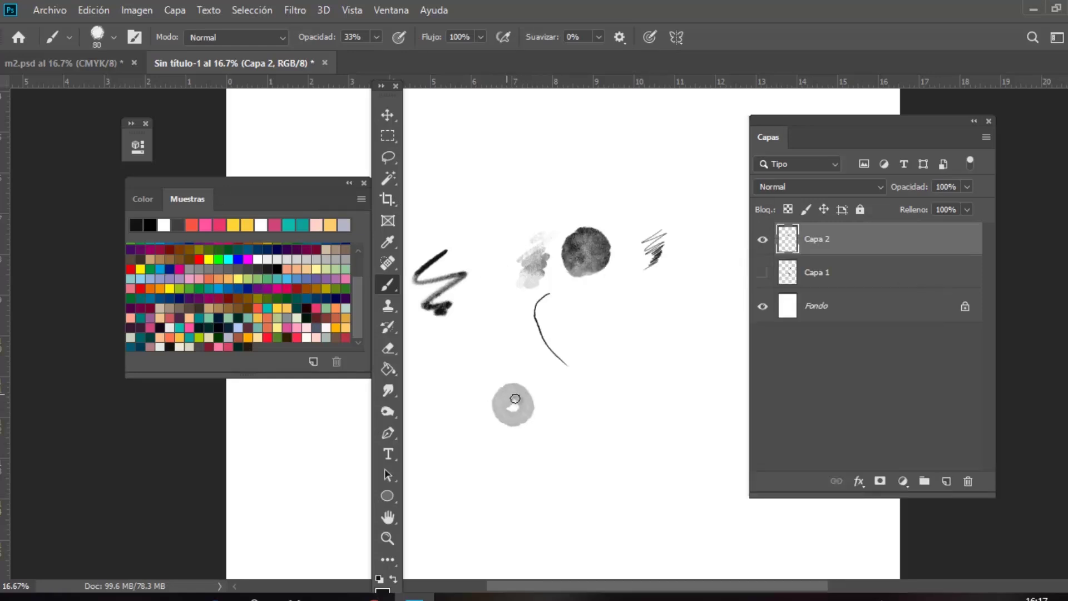
# Paint two round patches in red beside the grey one, the first at 33% opacity and the second at 100%.
pyautogui.click(288, 268)
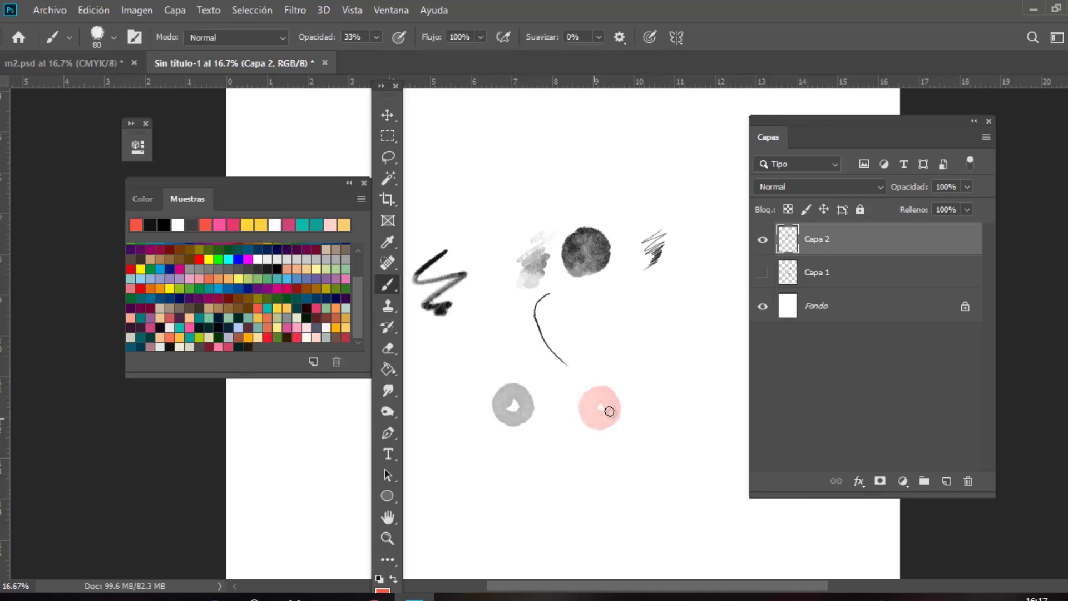
pyautogui.click(377, 37)
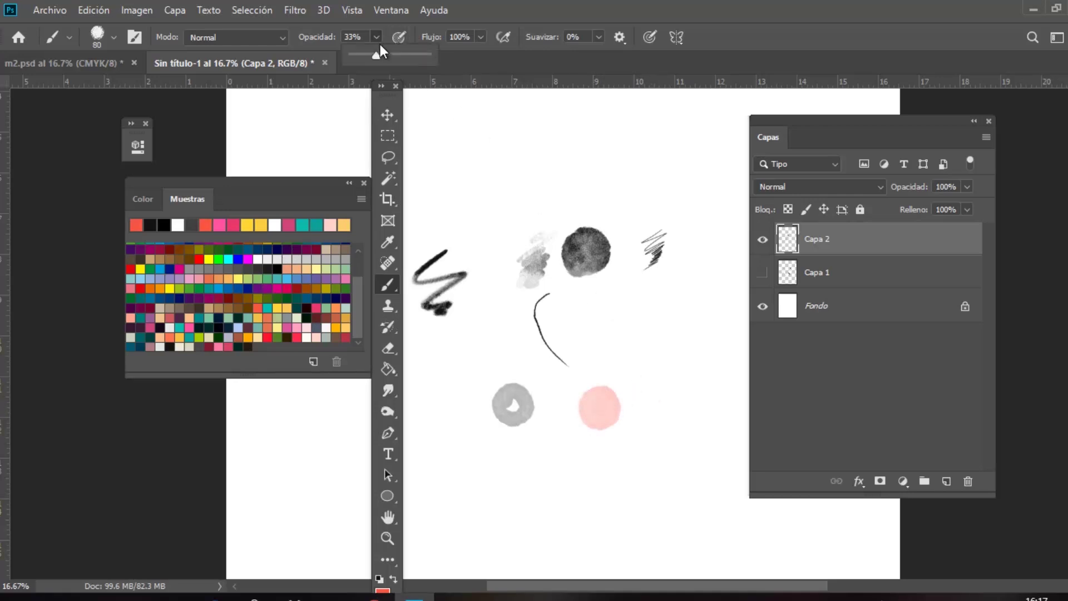
pyautogui.moveTo(648, 390)
pyautogui.mouseDown()
pyautogui.moveTo(636, 411)
pyautogui.moveTo(664, 414)
pyautogui.mouseUp()
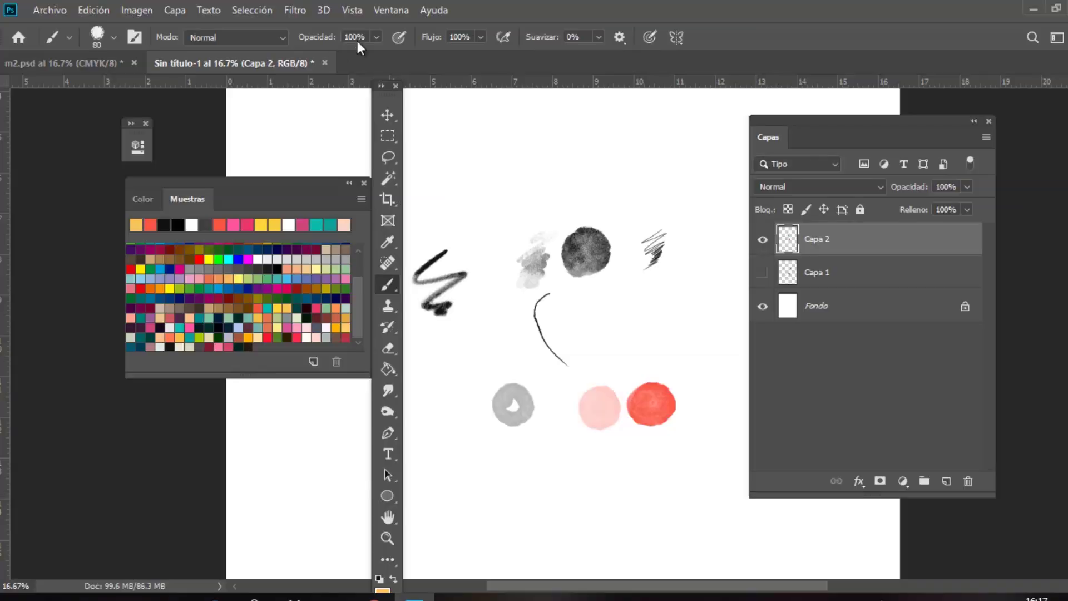
# Lower the brush opacity to 41% and blend yellow-orange over the painted round patches.
pyautogui.click(376, 37)
pyautogui.moveTo(377, 52); pyautogui.dragTo(330, 53)
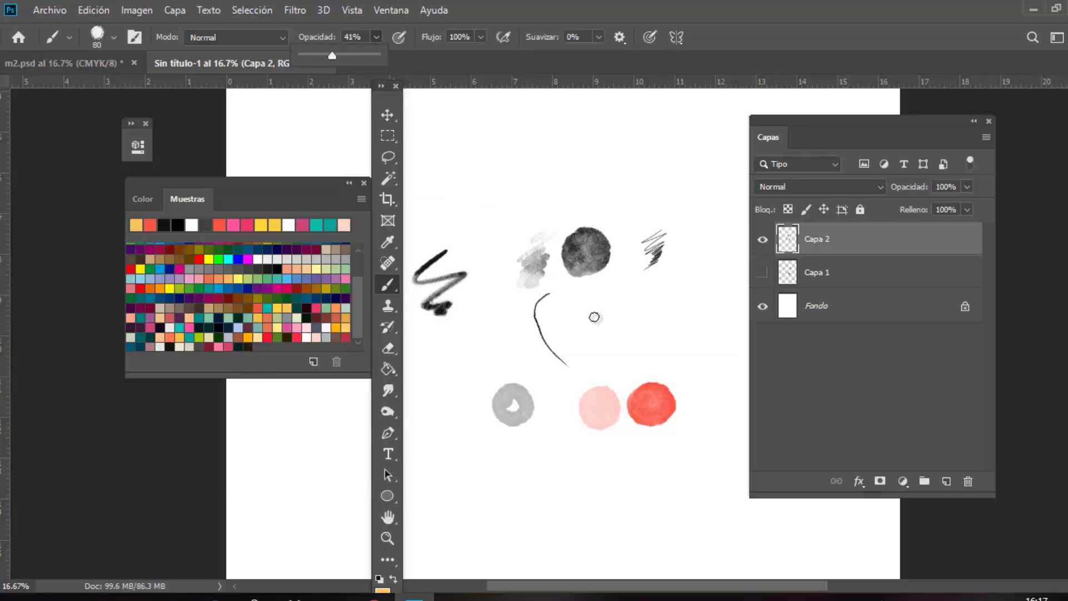
pyautogui.click(640, 403)
pyautogui.moveTo(645, 403)
pyautogui.mouseDown()
pyautogui.moveTo(663, 398)
pyautogui.moveTo(641, 393)
pyautogui.moveTo(658, 391)
pyautogui.moveTo(640, 412)
pyautogui.moveTo(652, 401)
pyautogui.moveTo(641, 392)
pyautogui.mouseUp()
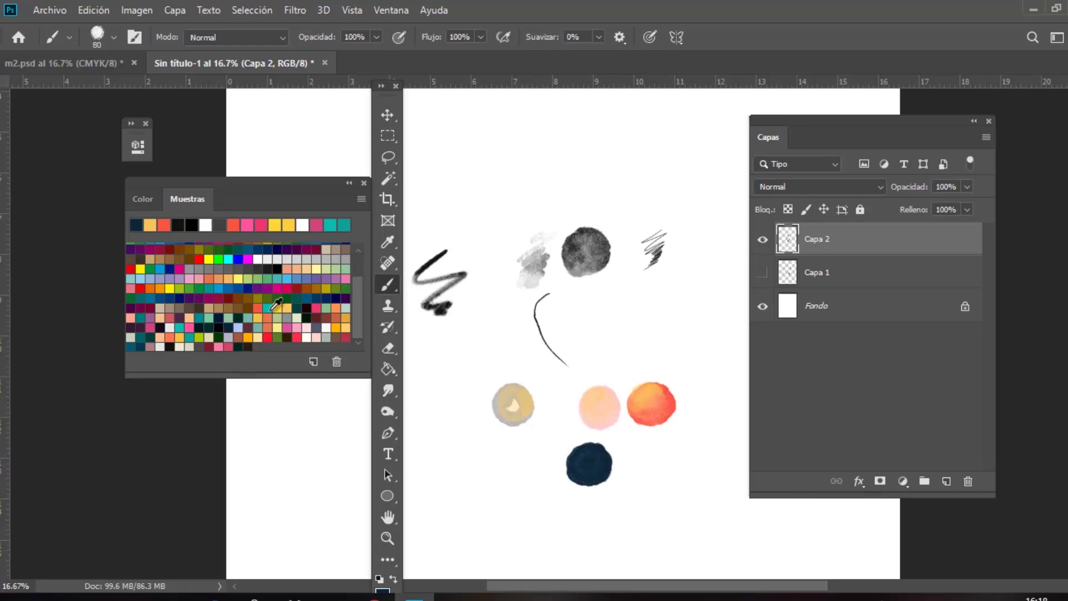
# Pick a teal swatch and blend it over the upper part of the dark blue round patch.
pyautogui.click(266, 314)
pyautogui.moveTo(584, 464); pyautogui.dragTo(585, 451)
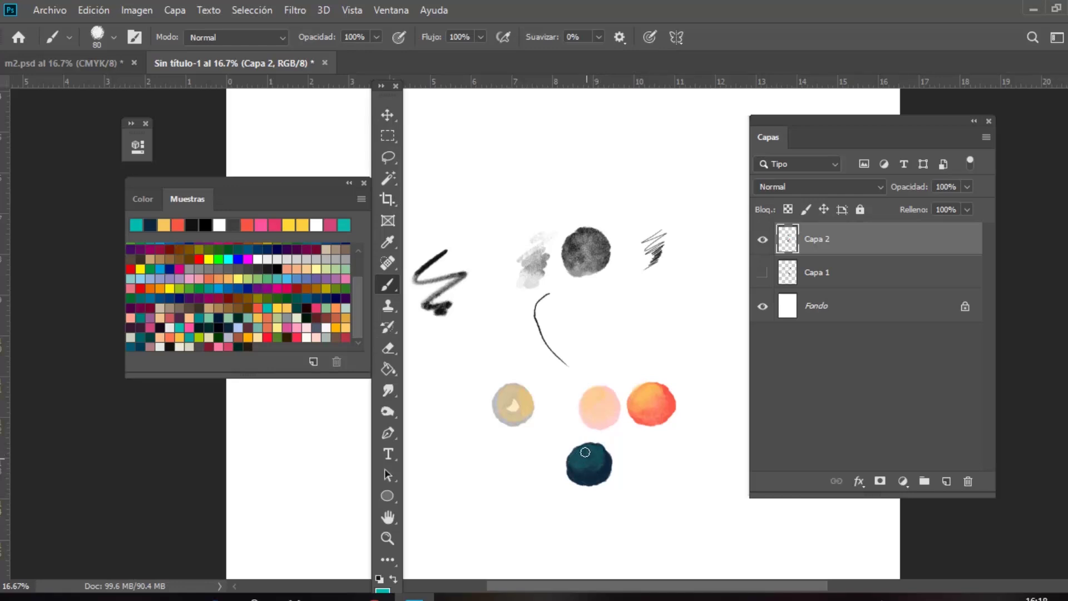
pyautogui.moveTo(578, 457); pyautogui.dragTo(585, 450)
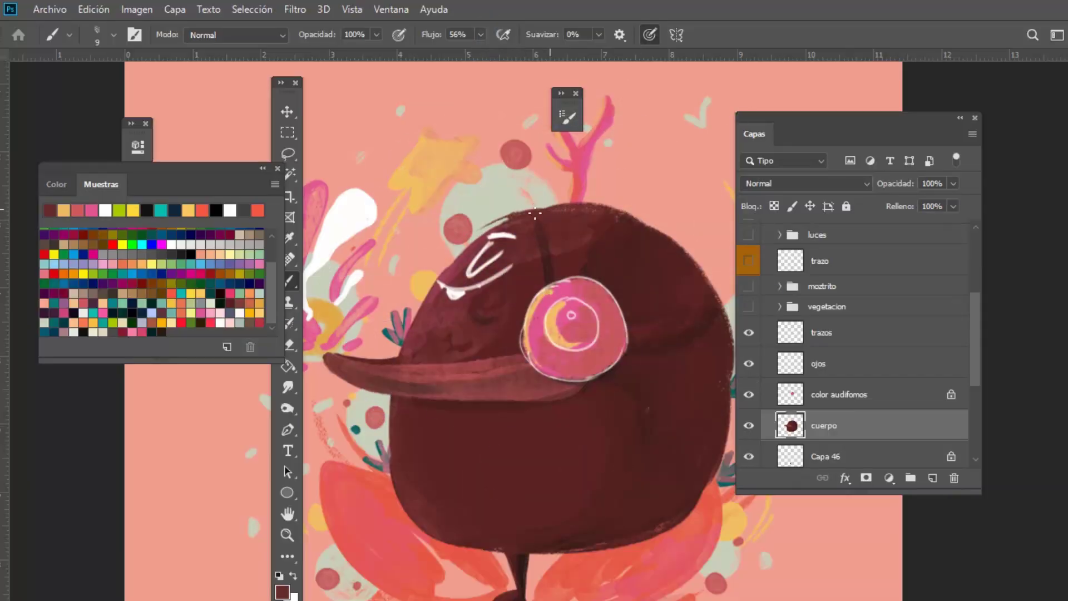
# Paint a dark brown stroke along the upper edge of the creature's head on the cuerpo layer.
pyautogui.moveTo(476, 222); pyautogui.dragTo(518, 212)
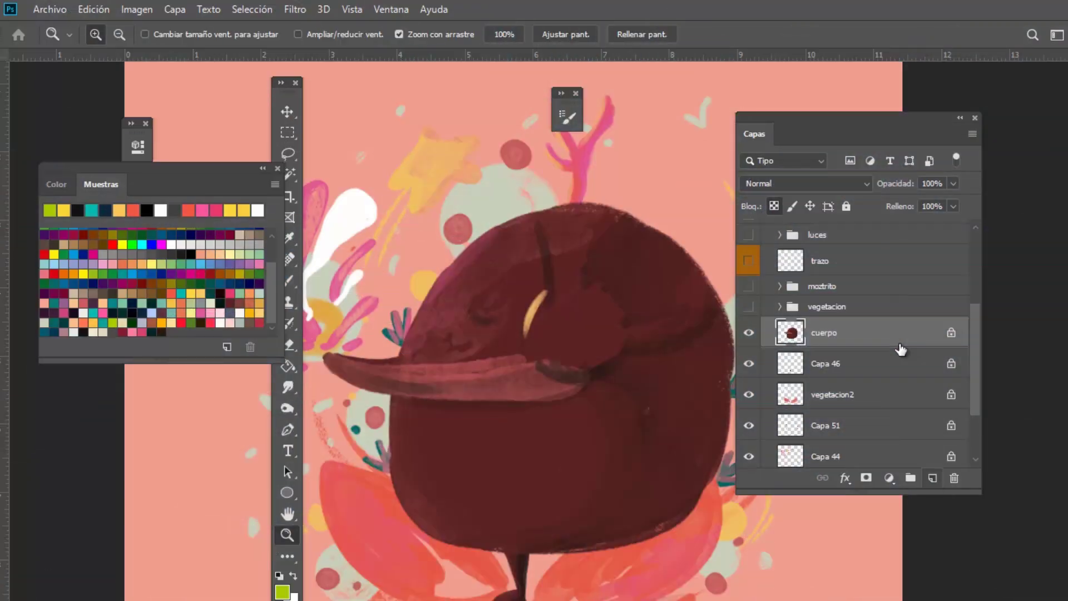
# Add a new layer above the cuerpo layer and name it ojos.
pyautogui.click(933, 478)
pyautogui.doubleClick(827, 332)
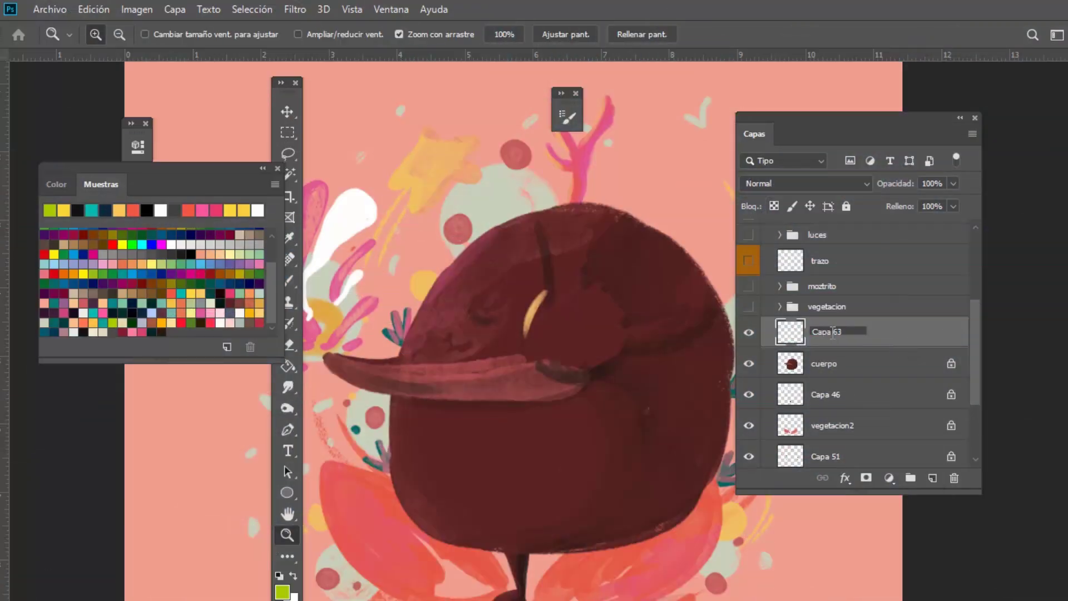
pyautogui.write('ojos')
pyautogui.press('Return')
# Sample white from the artwork, set the textured brush to 20 px and paint the creature's two eyes on the ojos layer.
pyautogui.press('i')
pyautogui.click(355, 222)
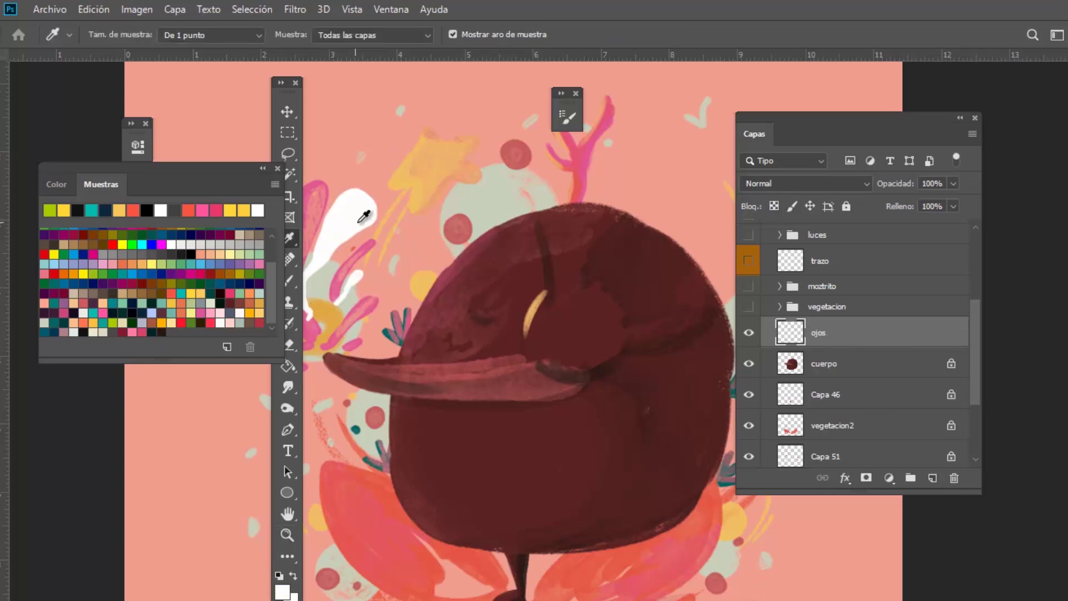
pyautogui.press('b')
pyautogui.rightClick(532, 281)
pyautogui.click(563, 553)
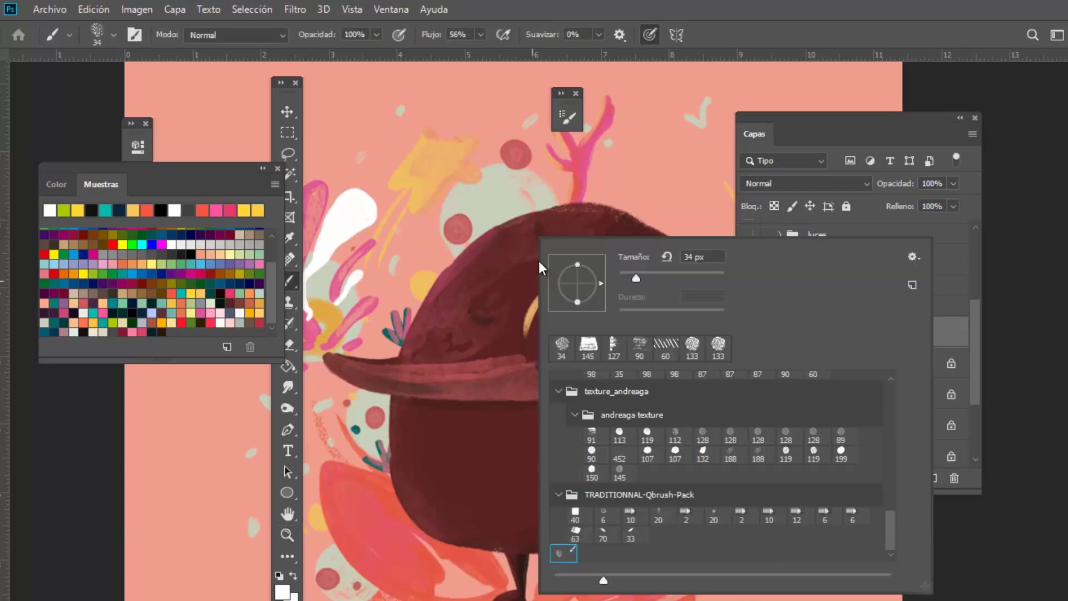
pyautogui.moveTo(636, 277); pyautogui.dragTo(626, 276)
pyautogui.click(528, 257)
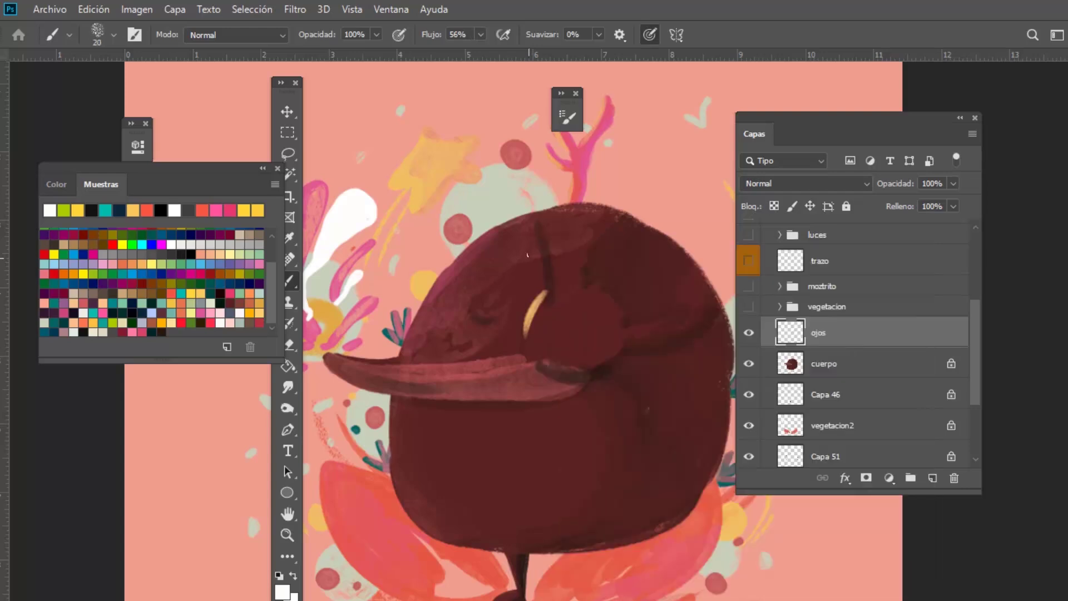
pyautogui.moveTo(492, 243)
pyautogui.mouseDown()
pyautogui.moveTo(468, 276)
pyautogui.moveTo(503, 252)
pyautogui.mouseUp()
pyautogui.hotkey('ctrl', 'z')
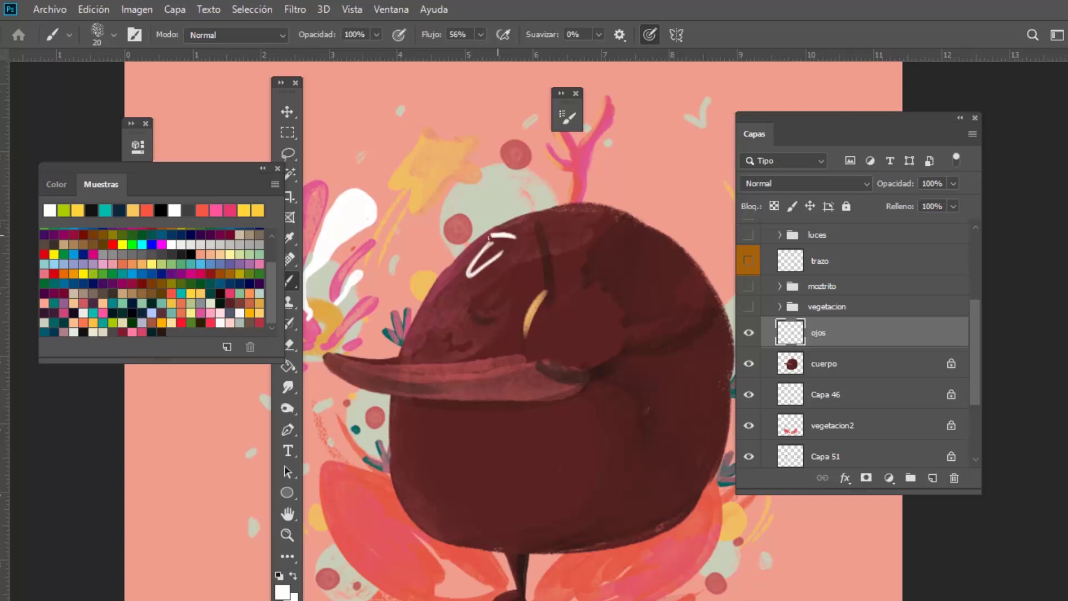
pyautogui.moveTo(439, 281)
pyautogui.mouseDown()
pyautogui.moveTo(482, 284)
pyautogui.moveTo(506, 265)
pyautogui.mouseUp()
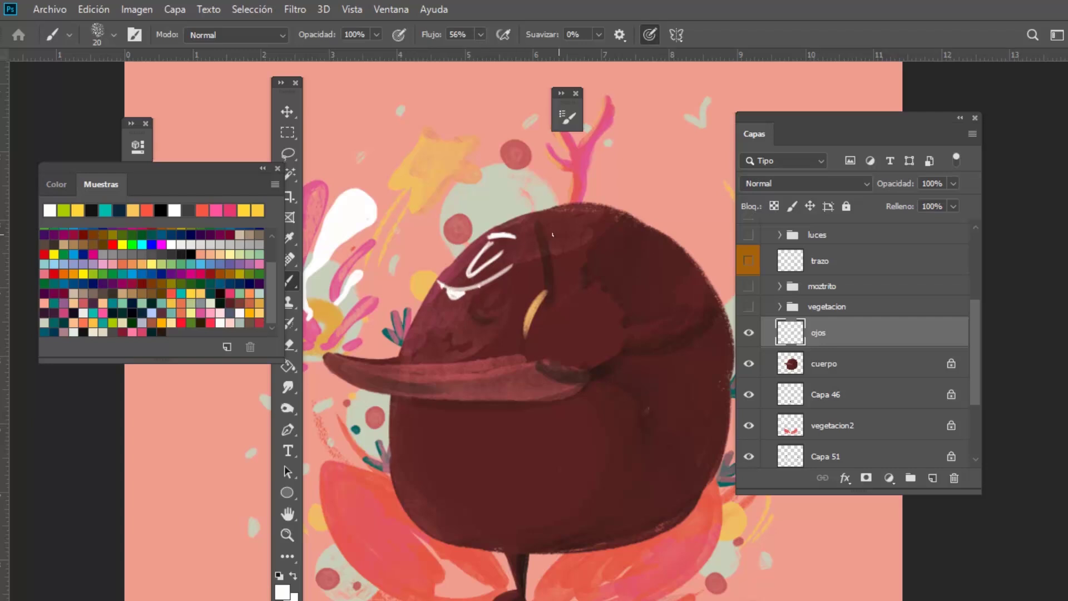
# Add a layer named trazos above the ojos layer and draw the headphone's white circular outlines on it.
pyautogui.moveTo(570, 282); pyautogui.dragTo(534, 306)
pyautogui.click(933, 478)
pyautogui.doubleClick(839, 334)
pyautogui.write('trazos')
pyautogui.press('Return')
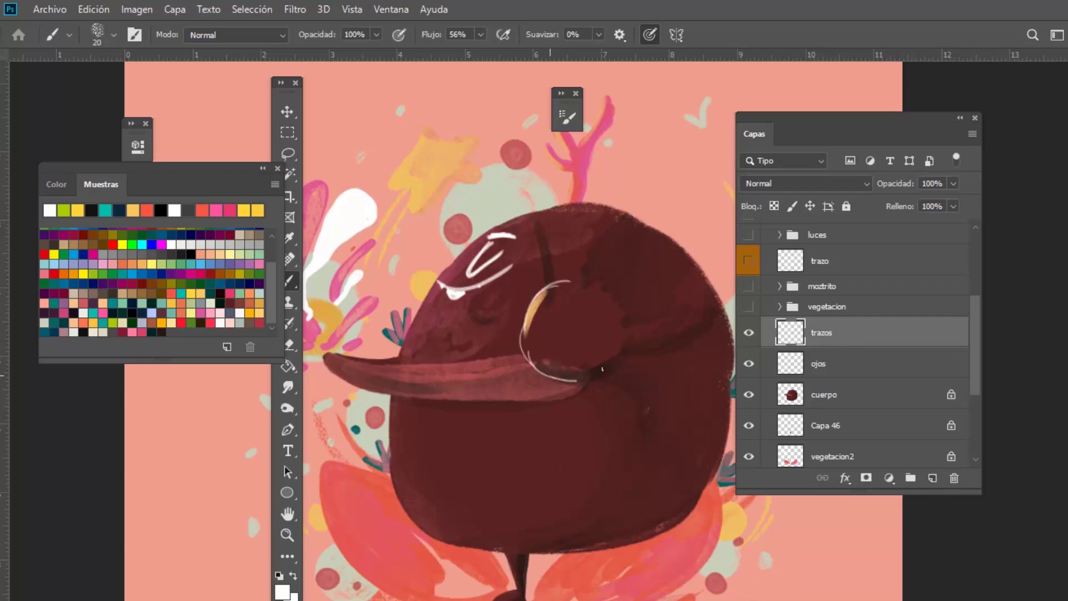
pyautogui.moveTo(616, 360); pyautogui.dragTo(604, 284)
pyautogui.moveTo(556, 344)
pyautogui.mouseDown()
pyautogui.moveTo(594, 341)
pyautogui.moveTo(592, 308)
pyautogui.mouseUp()
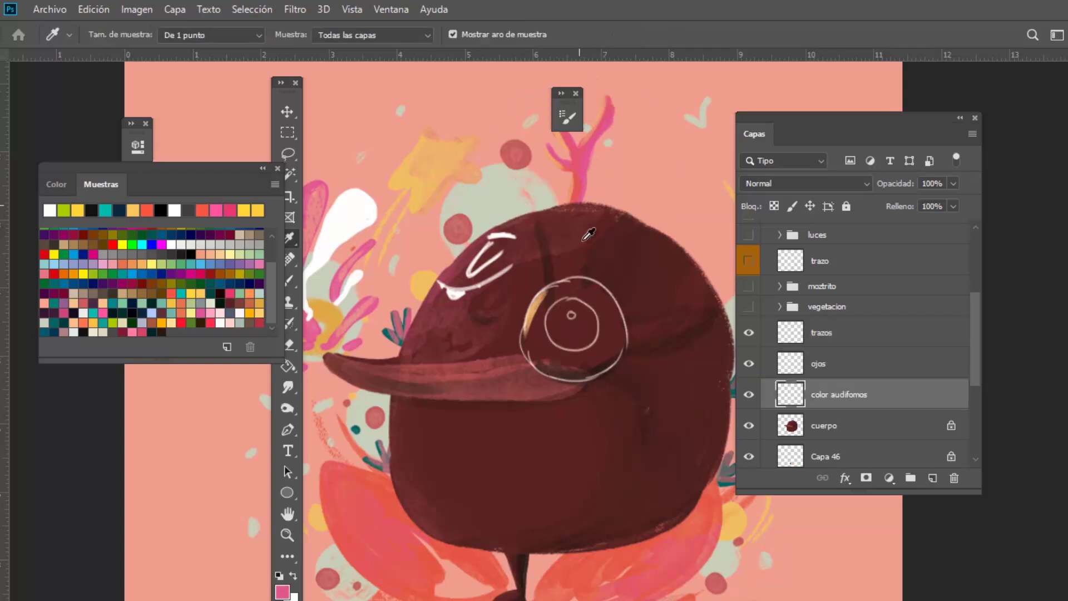
# Choose a textured brush and paint pink inside the headphone outlines on the headphone colour layer.
pyautogui.press('b')
pyautogui.rightClick(607, 240)
pyautogui.click(572, 325)
pyautogui.moveTo(583, 310)
pyautogui.mouseDown()
pyautogui.moveTo(556, 340)
pyautogui.moveTo(590, 304)
pyautogui.moveTo(567, 301)
pyautogui.moveTo(592, 334)
pyautogui.moveTo(584, 294)
pyautogui.mouseUp()
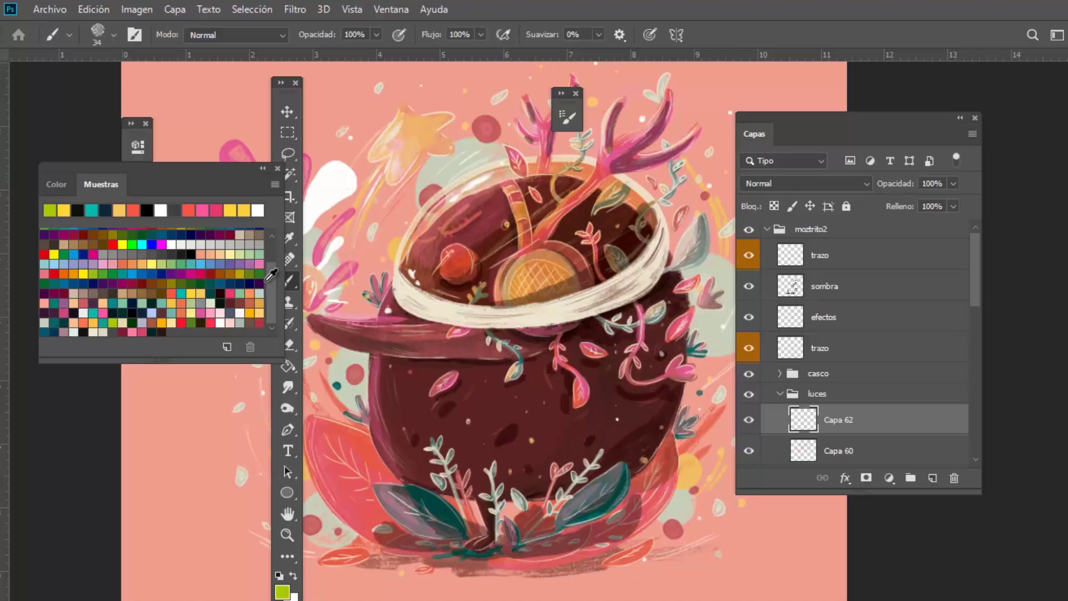
# Set the blend mode of Capa 62 to Dividir and paint light strokes over the creature's glass helmet.
pyautogui.click(776, 185)
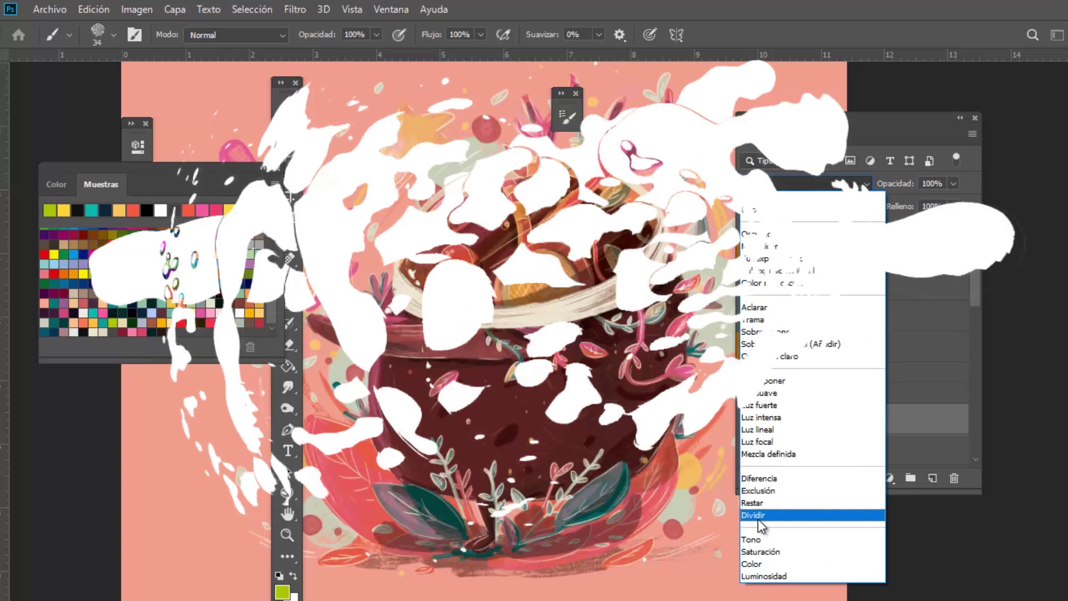
pyautogui.click(763, 515)
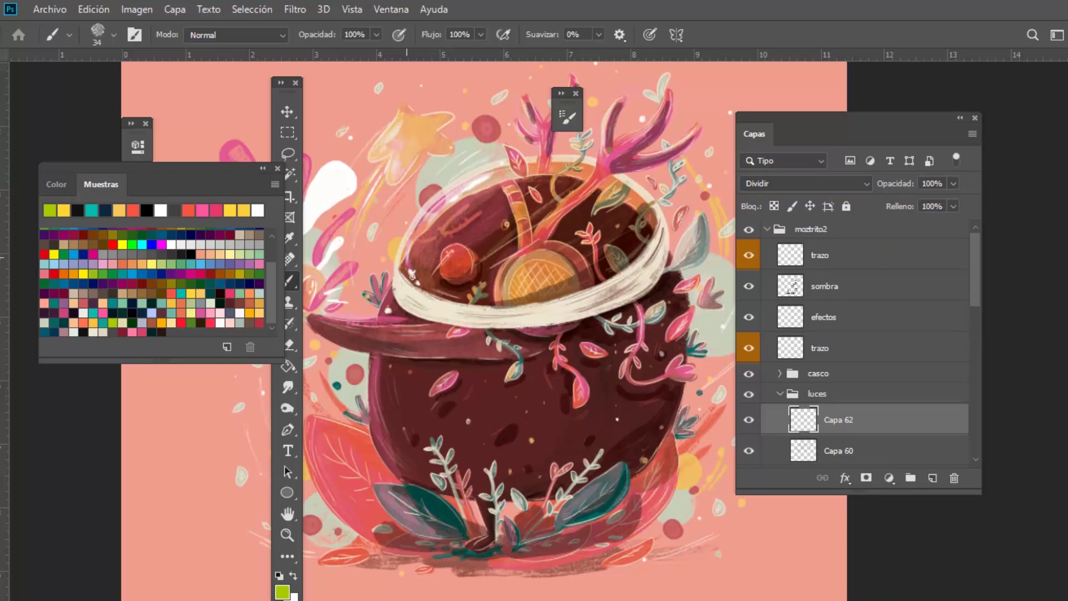
pyautogui.moveTo(520, 251); pyautogui.dragTo(496, 274)
pyautogui.moveTo(507, 189); pyautogui.dragTo(526, 246)
pyautogui.moveTo(570, 199); pyautogui.dragTo(547, 222)
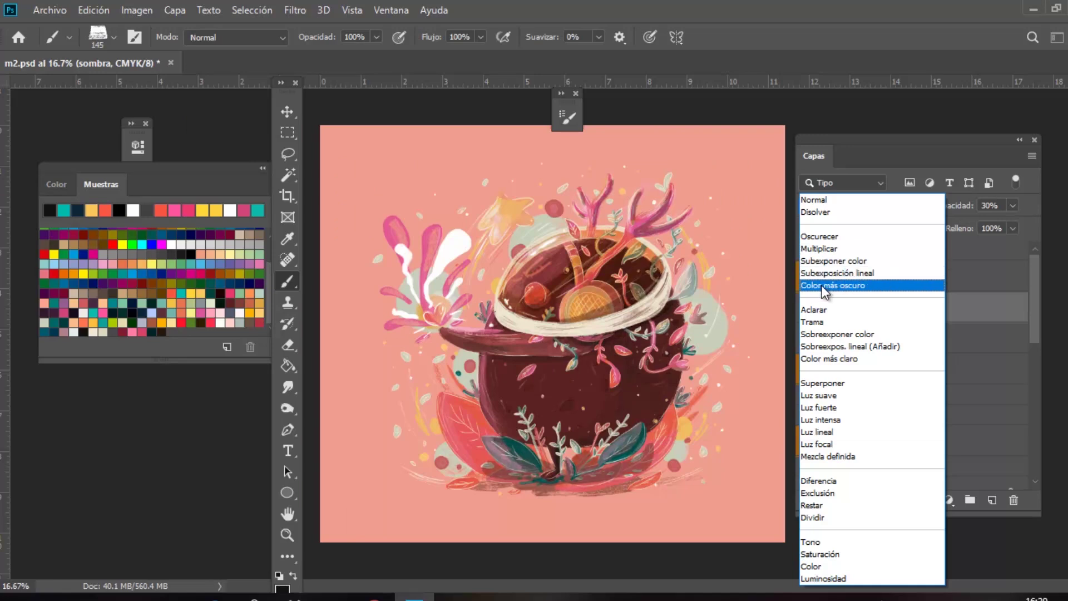
# Set the sombra layer's blend mode to Multiplicar and open its opacity control.
pyautogui.click(823, 248)
pyautogui.click(1013, 205)
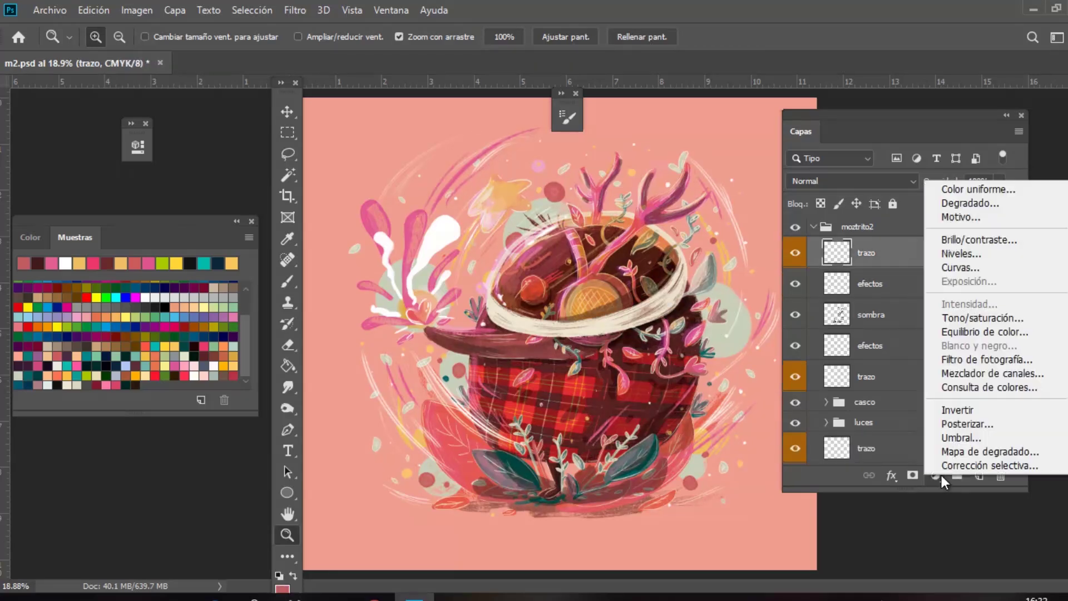
# Add a Corrección selectiva adjustment layer, set Cian to -40% for Rojos and open the list of colour ranges.
pyautogui.click(970, 466)
pyautogui.moveTo(298, 239)
pyautogui.mouseDown()
pyautogui.moveTo(221, 244)
pyautogui.moveTo(312, 243)
pyautogui.mouseUp()
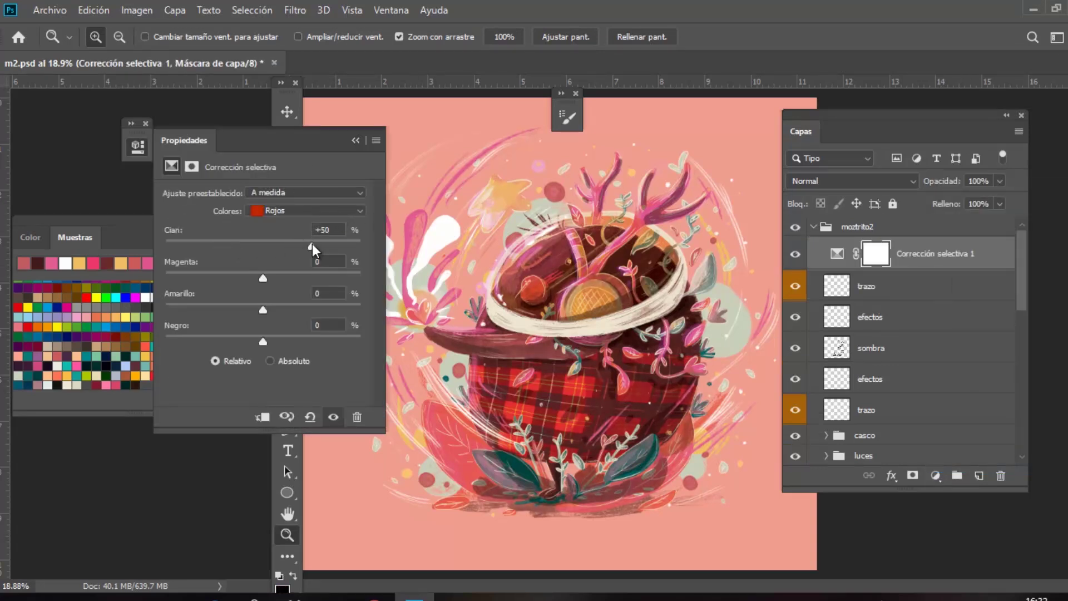
pyautogui.moveTo(194, 257); pyautogui.dragTo(225, 257)
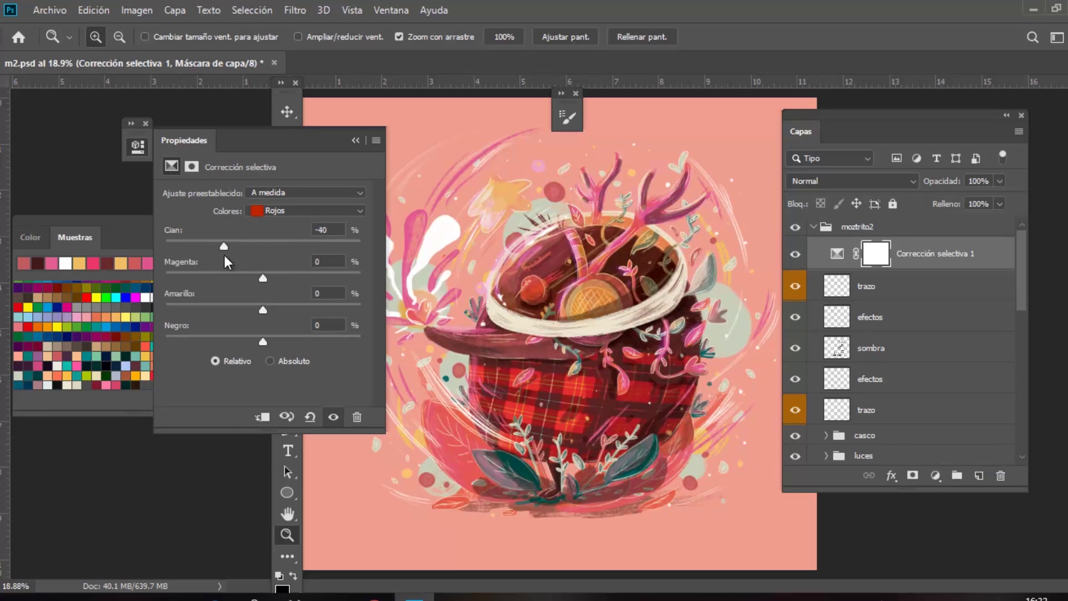
pyautogui.click(277, 211)
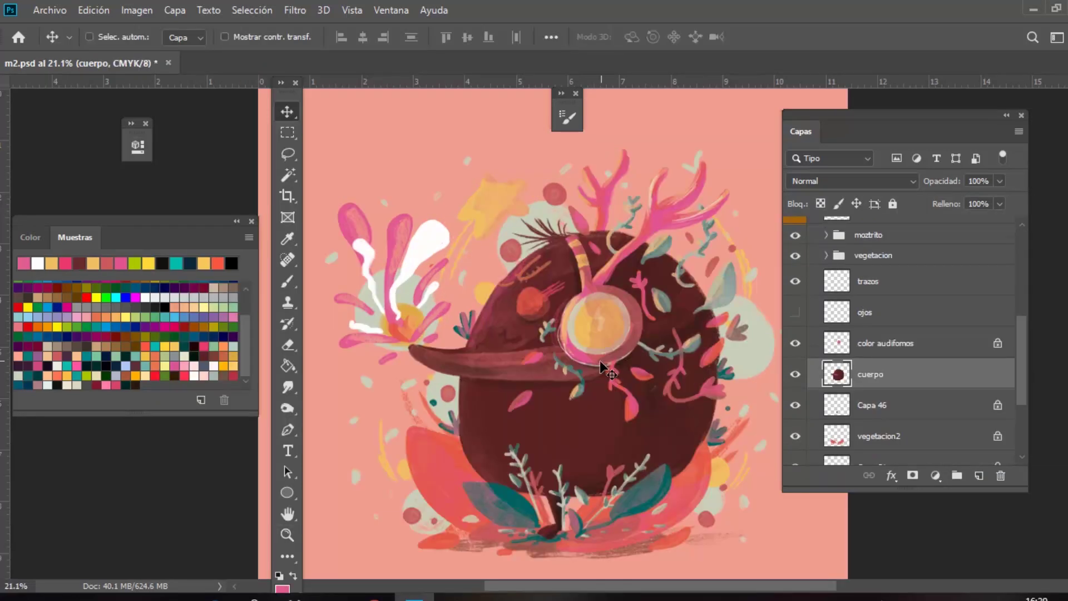
# Paste the plaid texture above the cuerpo layer, move it onto the creature's lower body and rotate it about 8°.
pyautogui.hotkey('ctrl', 'v')
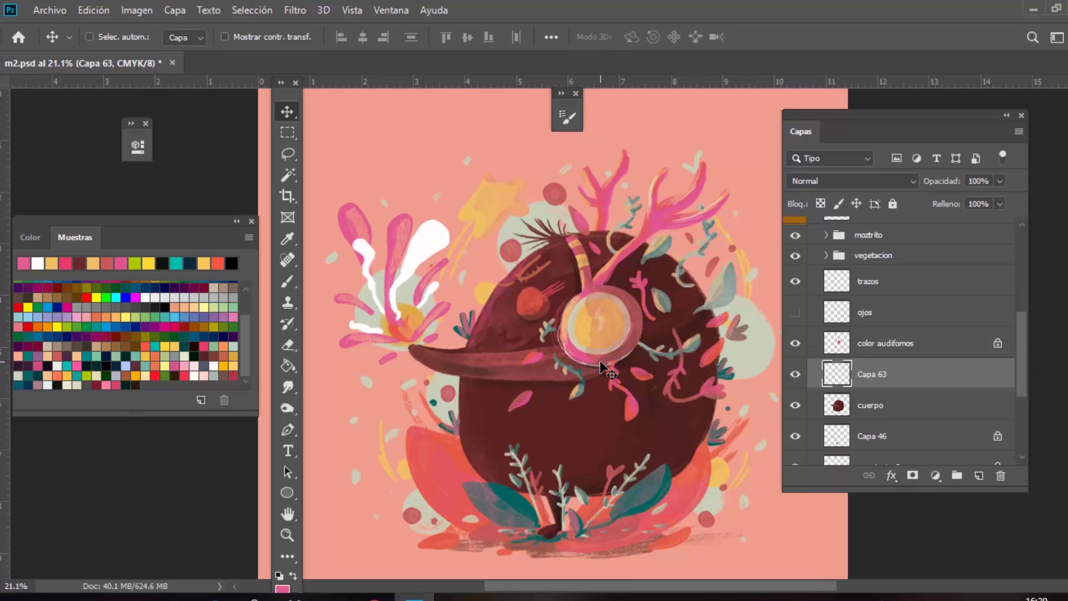
pyautogui.hotkey('ctrl', 't')
pyautogui.moveTo(557, 307); pyautogui.dragTo(575, 427)
pyautogui.moveTo(626, 311); pyautogui.dragTo(638, 326)
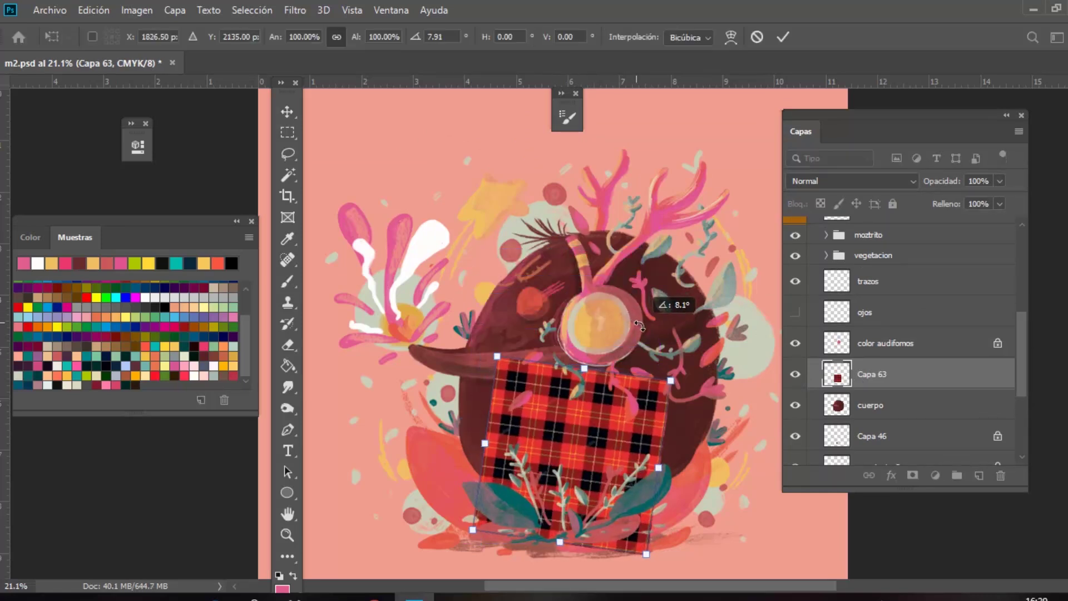
# Rename the plaid layer as textura and give it a yellow colour label.
pyautogui.doubleClick(872, 375)
pyautogui.write('t')
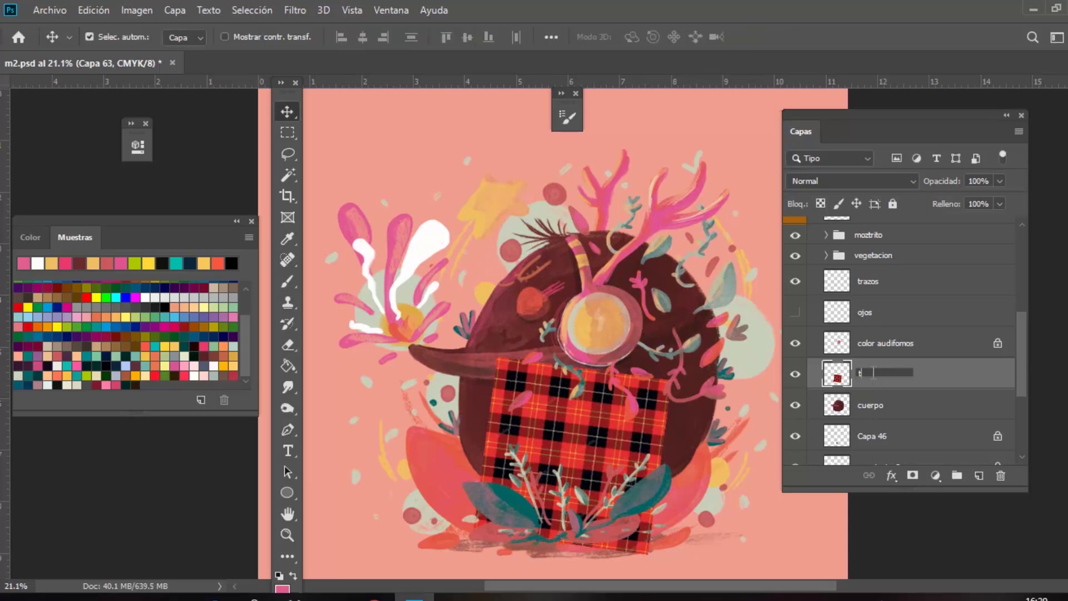
pyautogui.write('extura')
pyautogui.press('Return')
pyautogui.rightClick(872, 378)
pyautogui.click(661, 575)
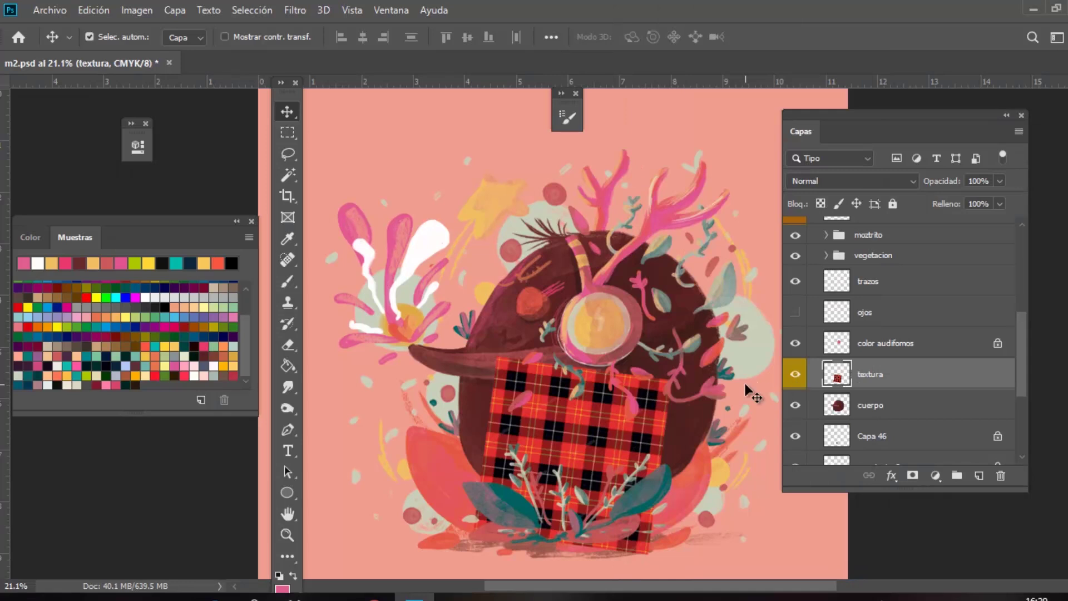
# Warp the plaid texture to follow the creature's rounded lower body and set its blend mode to Multiplicar.
pyautogui.click(104, 11)
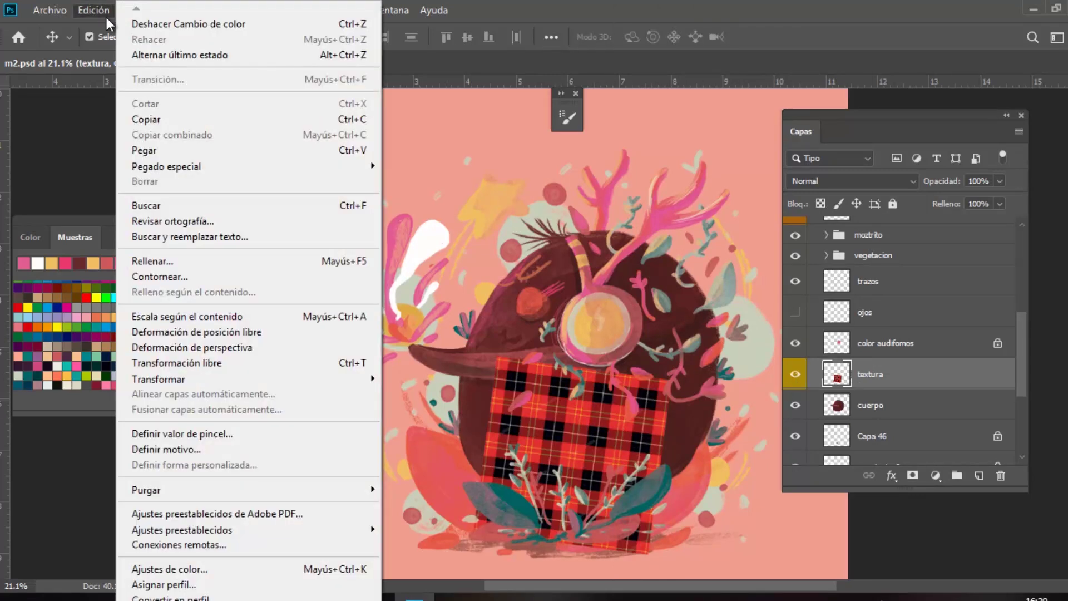
pyautogui.moveTo(185, 379)
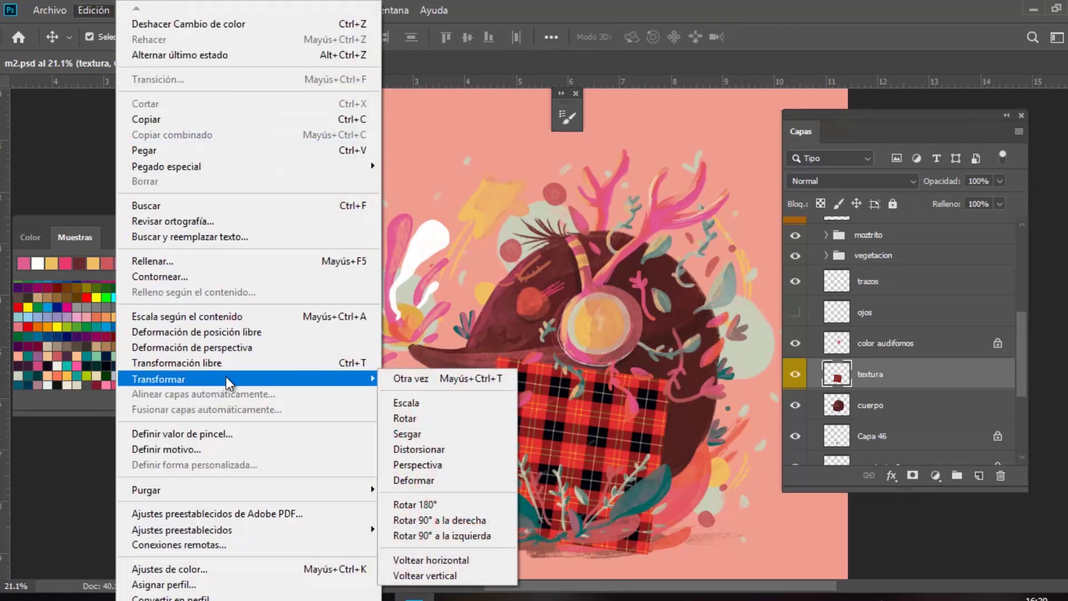
pyautogui.click(426, 481)
pyautogui.moveTo(674, 359); pyautogui.dragTo(643, 397)
pyautogui.moveTo(473, 356); pyautogui.dragTo(413, 380)
pyautogui.moveTo(470, 489); pyautogui.dragTo(386, 431)
pyautogui.moveTo(412, 381); pyautogui.dragTo(400, 360)
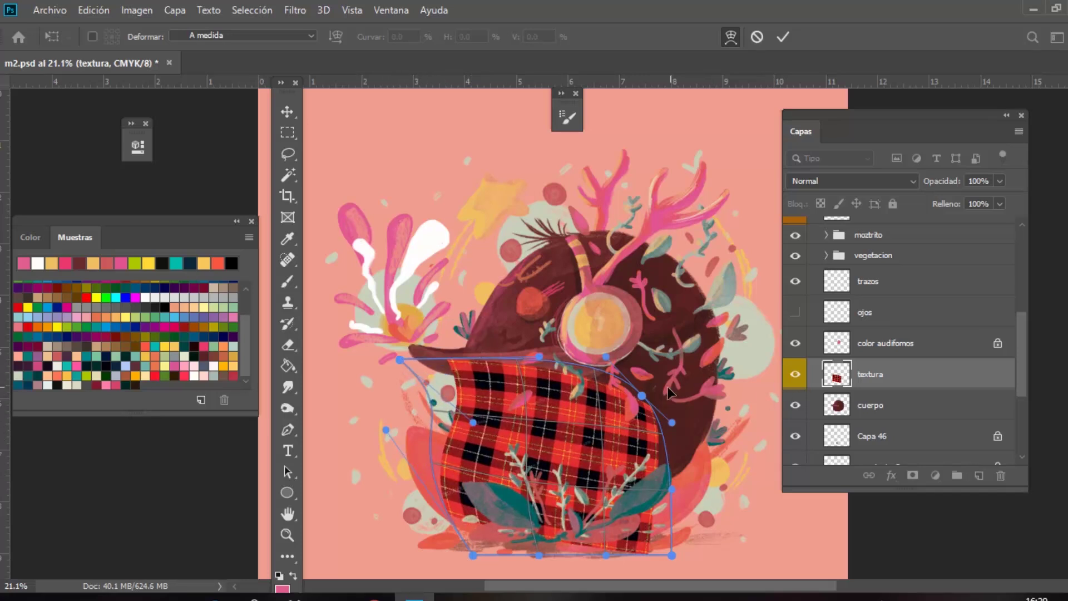
pyautogui.moveTo(642, 396); pyautogui.dragTo(612, 360)
pyautogui.moveTo(682, 523); pyautogui.dragTo(494, 515)
pyautogui.press('Return')
pyautogui.click(844, 185)
pyautogui.click(823, 243)
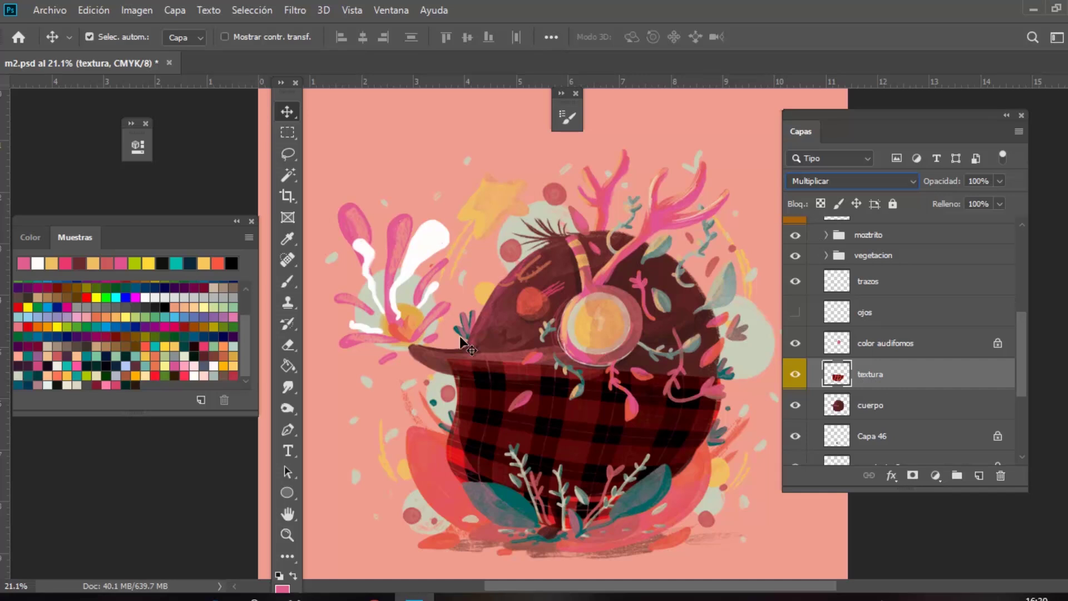
# Erase the plaid texture that spills past the creature's body, starting along its upper edge.
pyautogui.click(288, 345)
pyautogui.rightClick(495, 351)
pyautogui.moveTo(455, 361)
pyautogui.mouseDown()
pyautogui.moveTo(592, 349)
pyautogui.moveTo(455, 367)
pyautogui.moveTo(582, 356)
pyautogui.mouseUp()
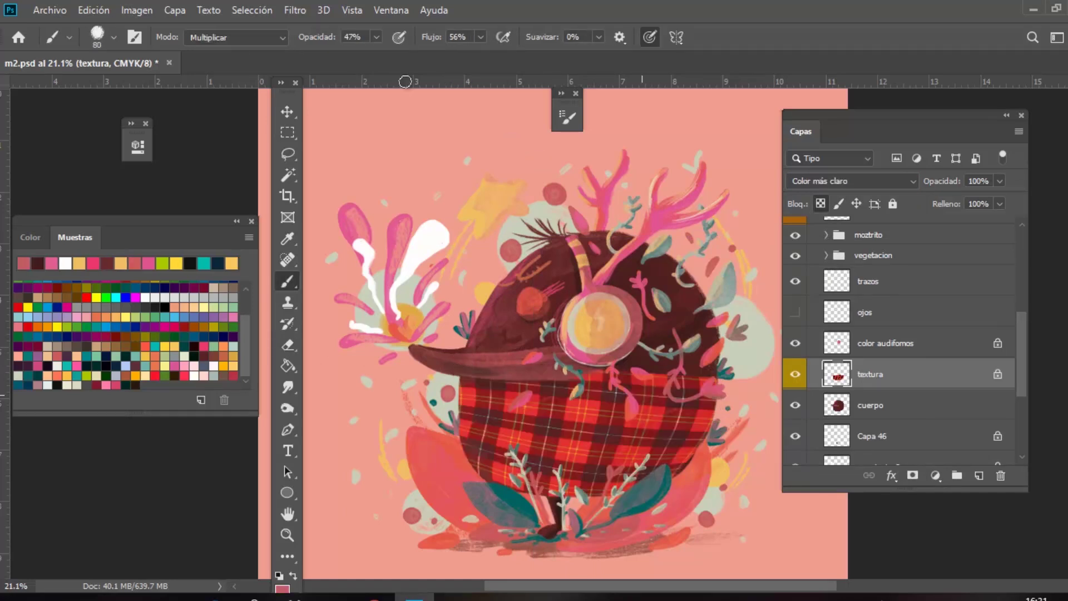
# Raise the Multiplicar brush's opacity and paint shading along the upper part of the plaid on the textura layer.
pyautogui.click(376, 37)
pyautogui.moveTo(379, 56); pyautogui.dragTo(398, 55)
pyautogui.moveTo(722, 354)
pyautogui.mouseDown()
pyautogui.moveTo(696, 444)
pyautogui.moveTo(659, 473)
pyautogui.moveTo(685, 418)
pyautogui.moveTo(679, 393)
pyautogui.moveTo(661, 385)
pyautogui.moveTo(657, 412)
pyautogui.moveTo(640, 383)
pyautogui.moveTo(603, 382)
pyautogui.mouseUp()
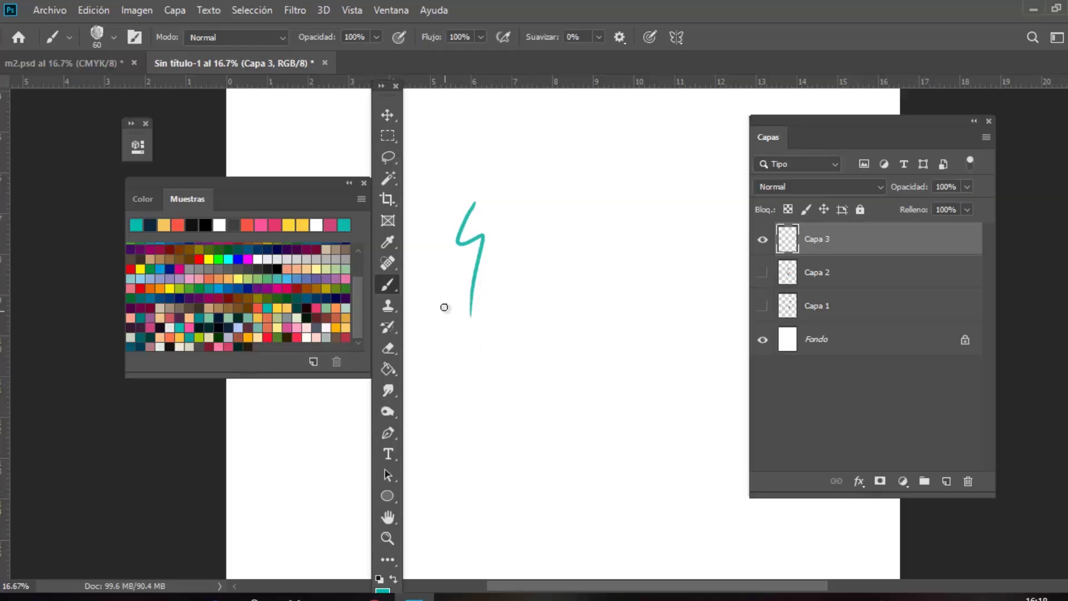
# Paint sweeping white strokes around the creature on the efectos layer with the 60 px multi-line brush from the andreaga_lettering set.
pyautogui.rightClick(444, 307)
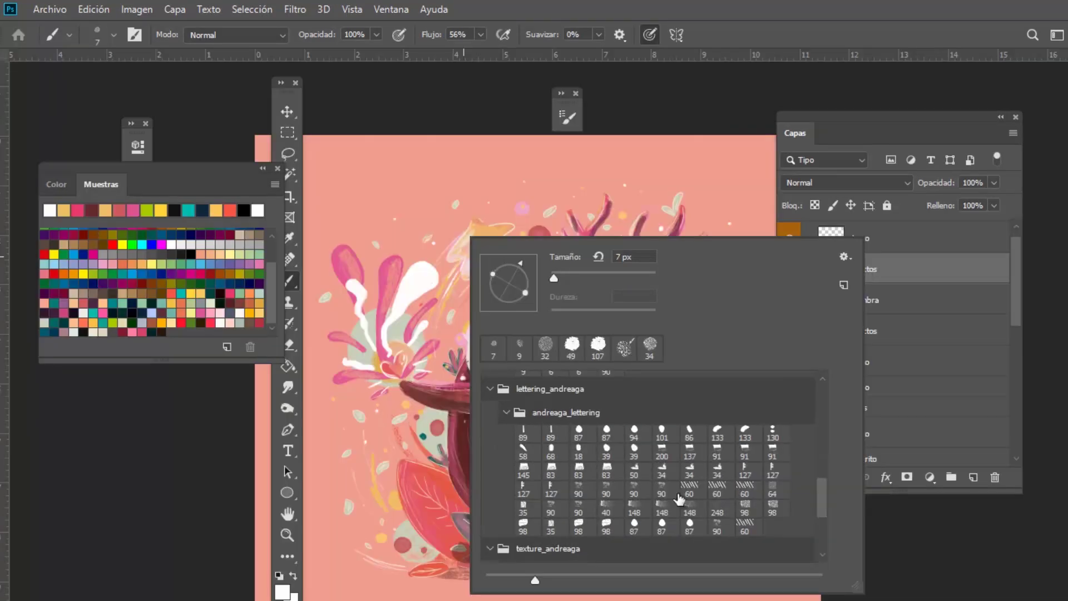
pyautogui.click(716, 489)
pyautogui.click(464, 256)
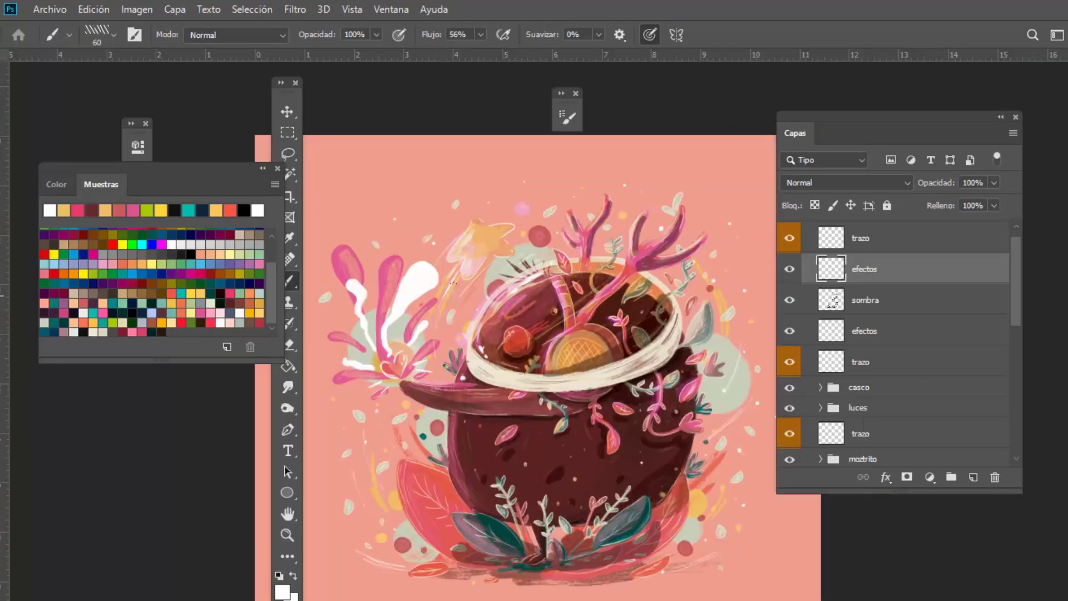
pyautogui.moveTo(463, 268); pyautogui.dragTo(438, 421)
pyautogui.hotkey('ctrl', 'z')
pyautogui.moveTo(489, 498); pyautogui.dragTo(396, 415)
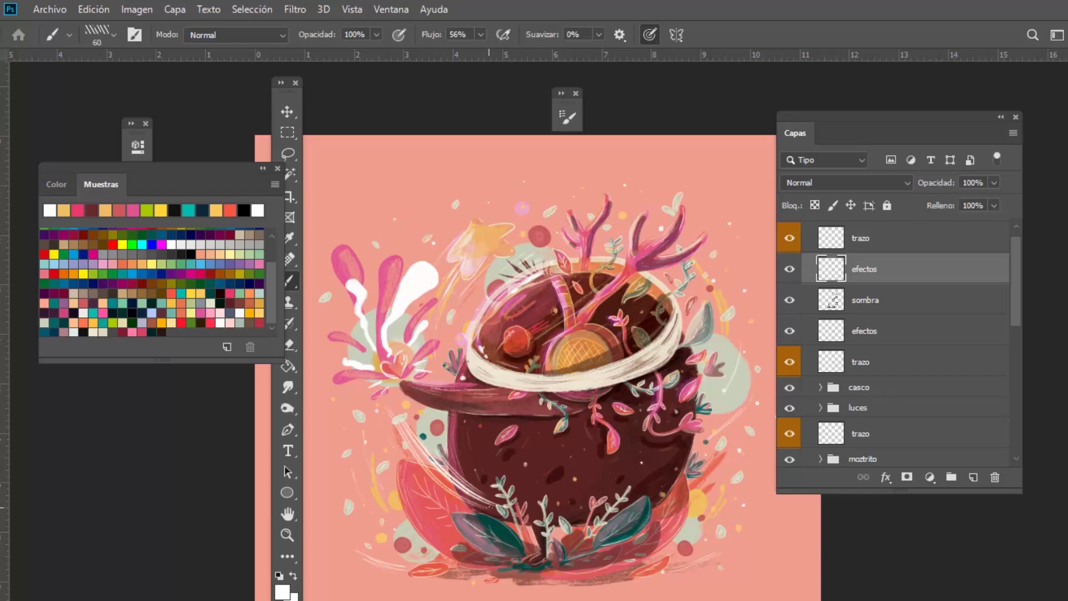
pyautogui.moveTo(380, 492); pyautogui.dragTo(333, 410)
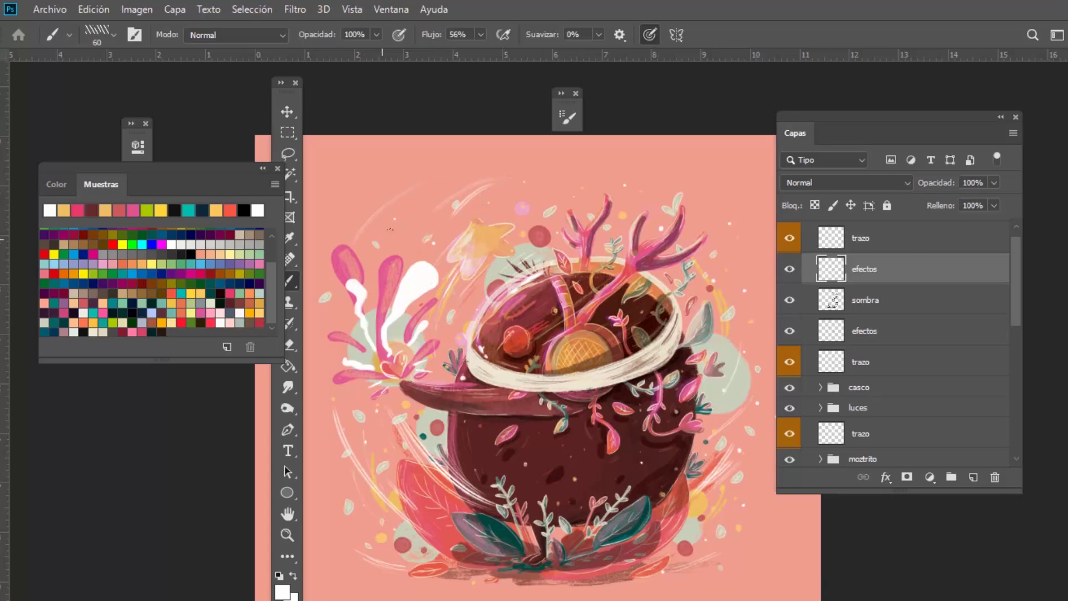
pyautogui.moveTo(683, 202); pyautogui.dragTo(748, 315)
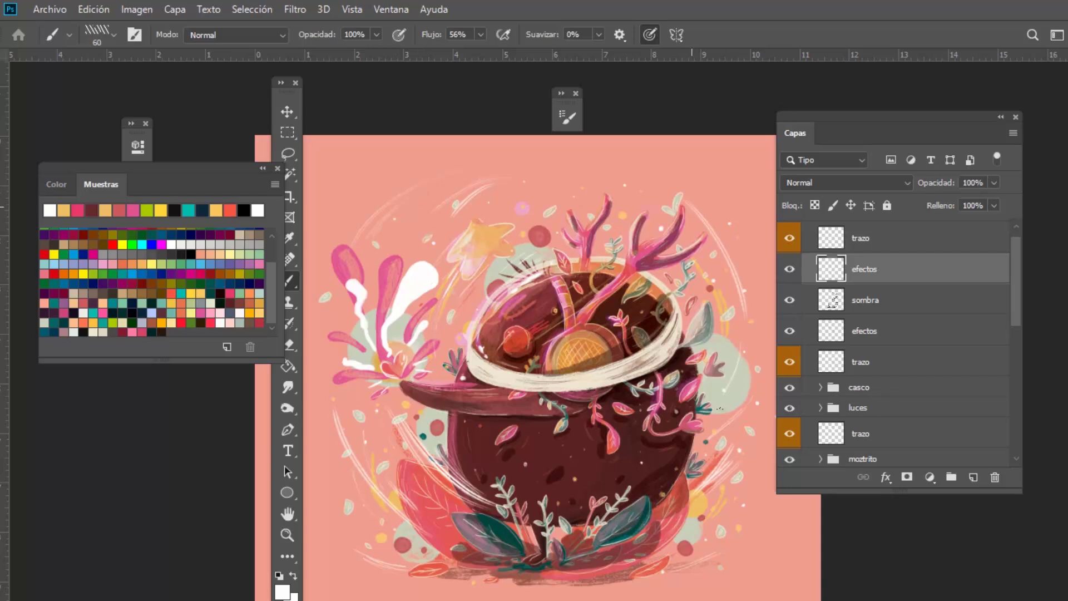
# Set the 133 px textured brush's Dispersión to 167% and slightly adjust Variación del tamaño in its Dinámica de forma settings.
pyautogui.moveTo(818, 146); pyautogui.dragTo(892, 144)
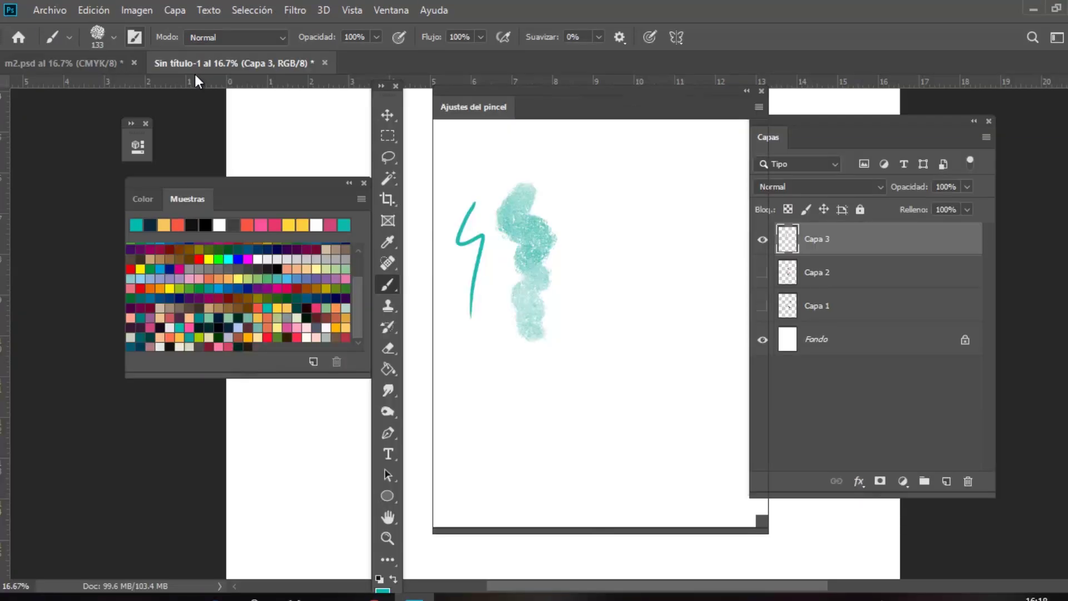
pyautogui.click(512, 119)
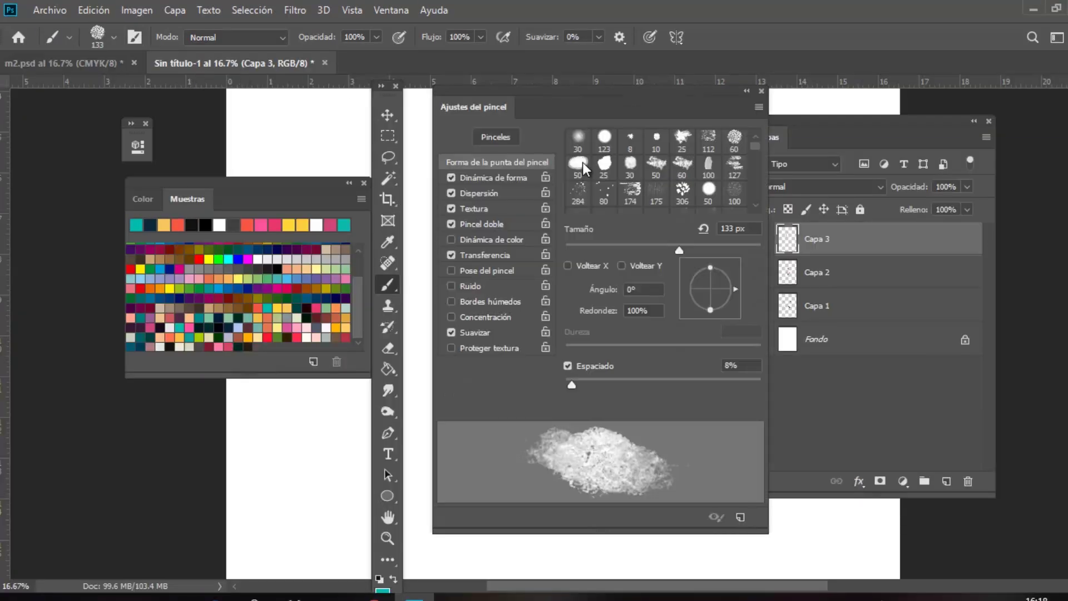
pyautogui.click(478, 193)
pyautogui.moveTo(591, 153)
pyautogui.mouseDown()
pyautogui.moveTo(677, 145)
pyautogui.moveTo(599, 158)
pyautogui.mouseUp()
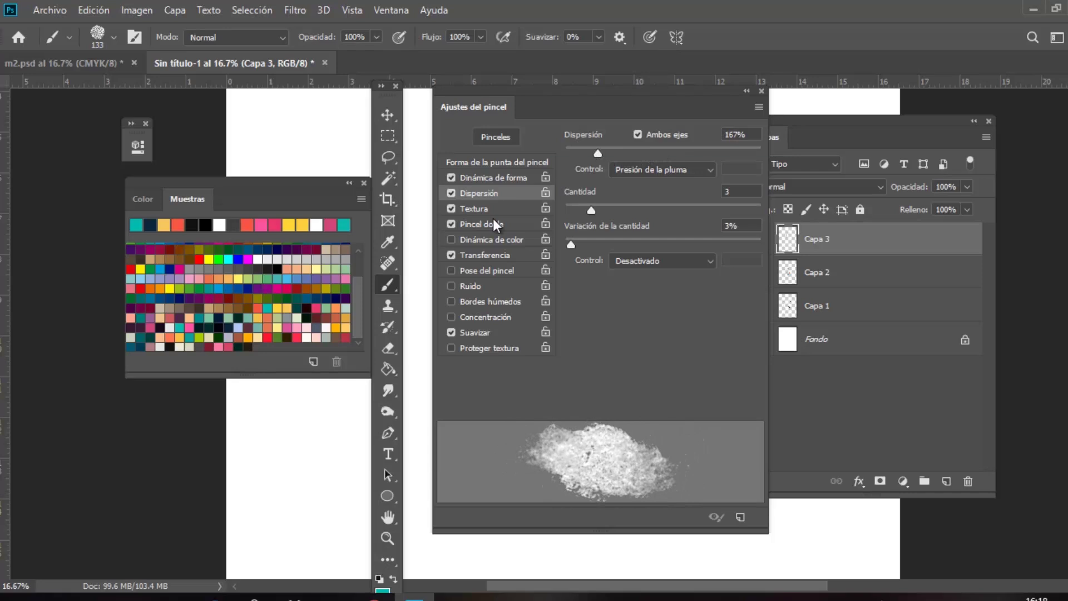
pyautogui.click(500, 179)
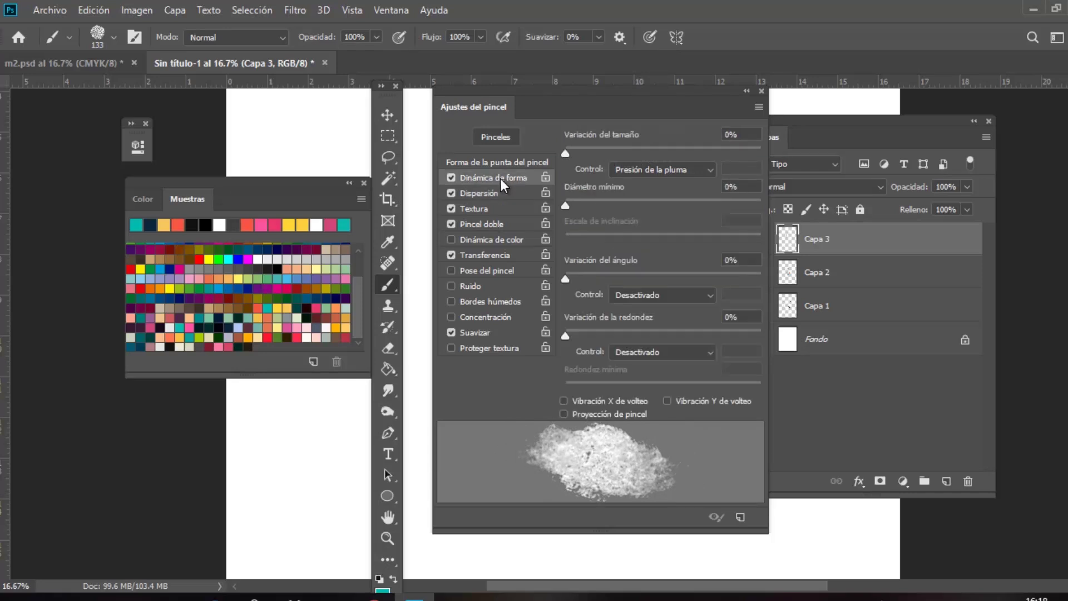
pyautogui.moveTo(567, 153)
pyautogui.mouseDown()
pyautogui.moveTo(686, 146)
pyautogui.moveTo(572, 156)
pyautogui.mouseUp()
# Paint two adjacent teal test strokes on Capa 3, the first with Transferencia off and the second with it on.
pyautogui.click(500, 255)
pyautogui.click(451, 255)
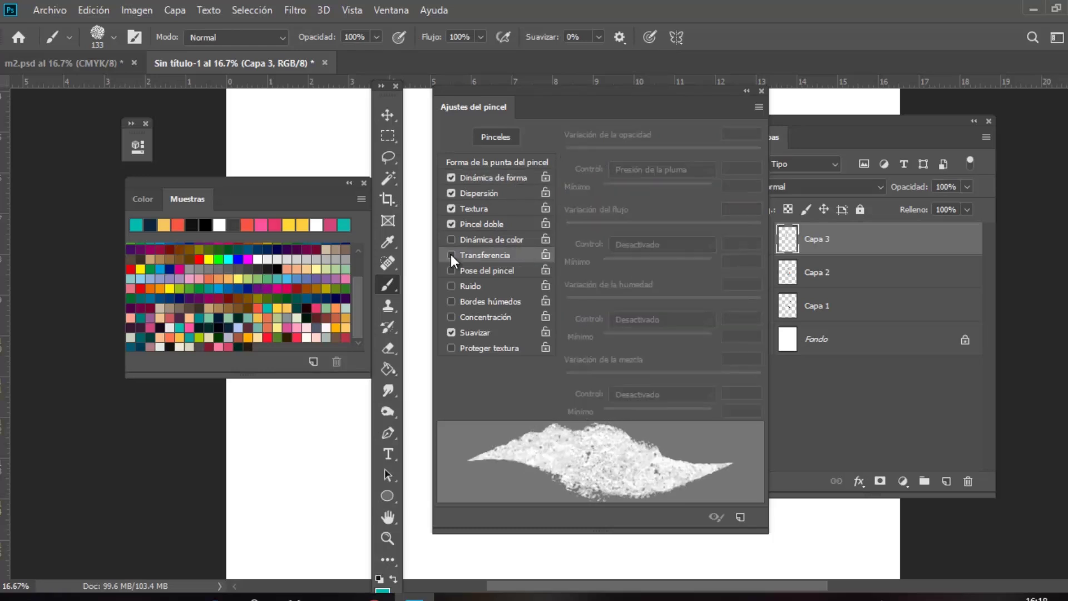
pyautogui.click(451, 255)
pyautogui.click(451, 255)
pyautogui.moveTo(312, 425)
pyautogui.mouseDown()
pyautogui.moveTo(284, 448)
pyautogui.moveTo(306, 473)
pyautogui.mouseUp()
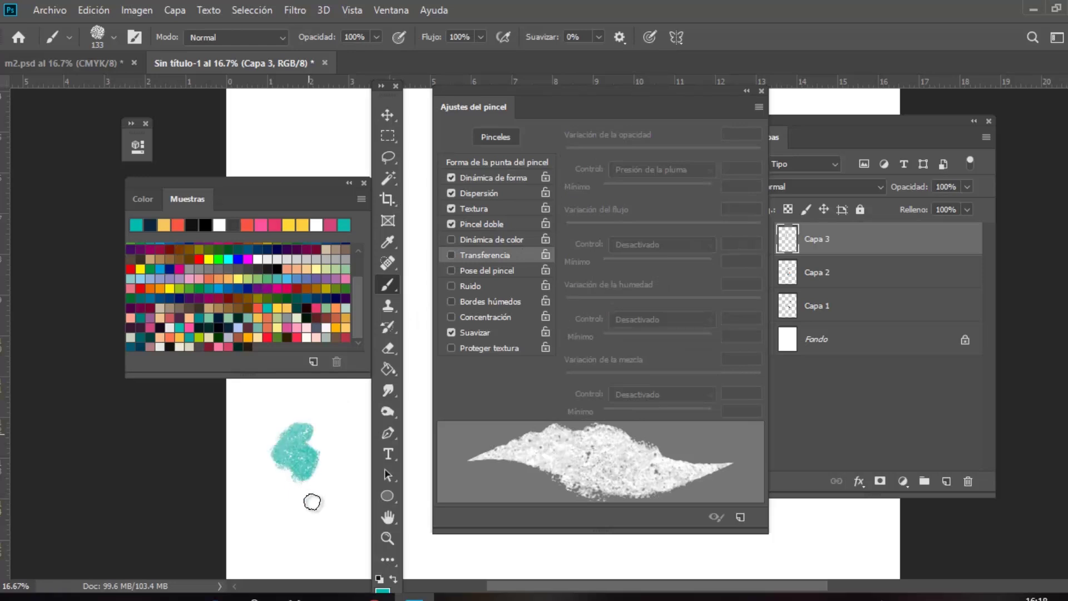
pyautogui.click(451, 255)
pyautogui.moveTo(346, 418)
pyautogui.mouseDown()
pyautogui.moveTo(337, 459)
pyautogui.moveTo(350, 472)
pyautogui.moveTo(346, 504)
pyautogui.mouseUp()
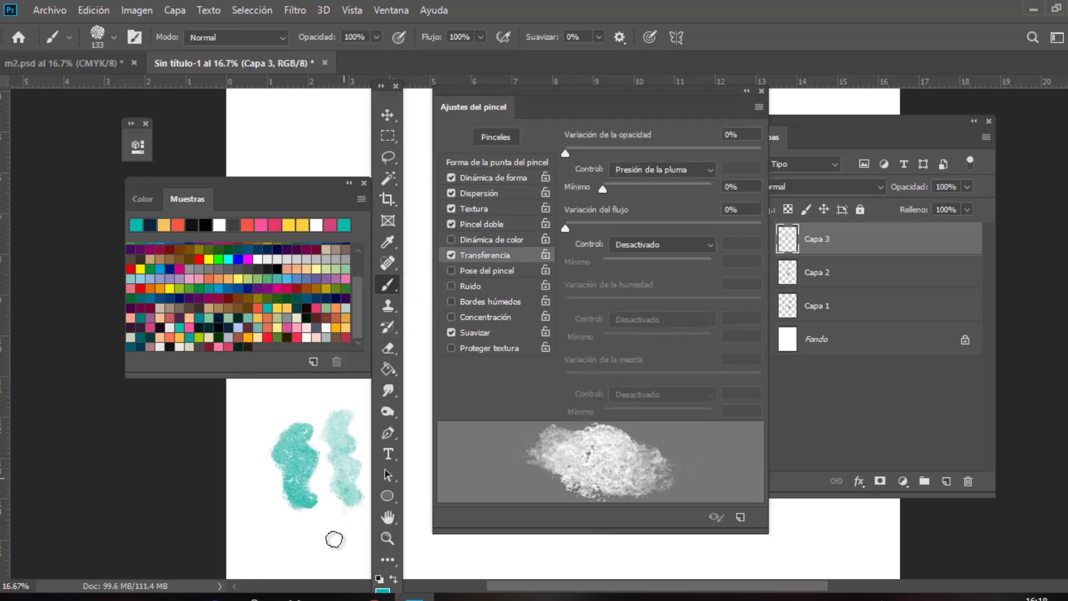
# Enable Bordes húmedos for the 133 px textured brush.
pyautogui.click(451, 301)
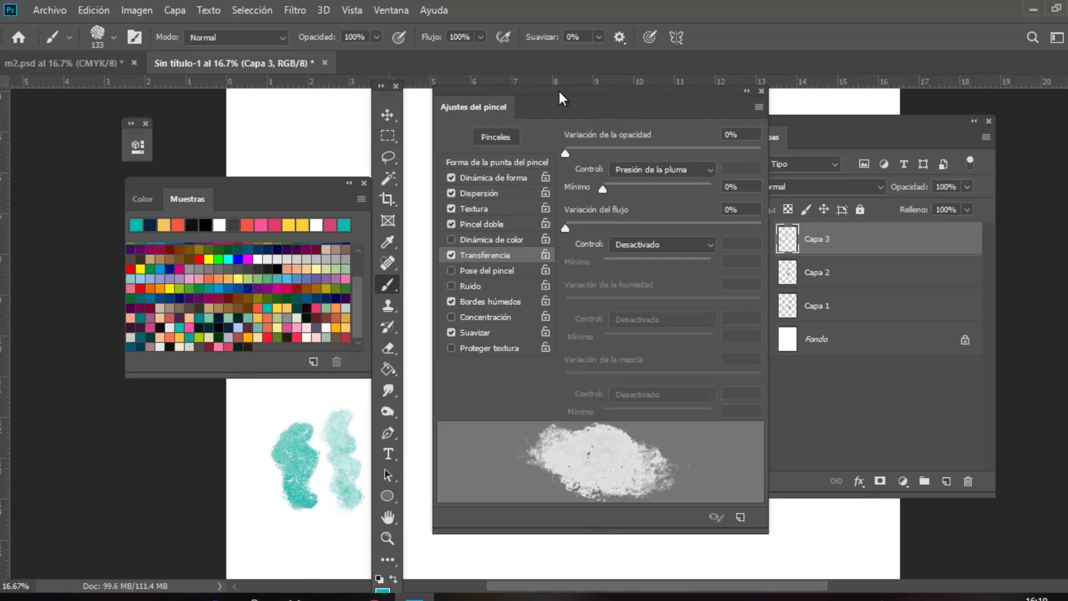
pyautogui.moveTo(530, 95); pyautogui.dragTo(538, 93)
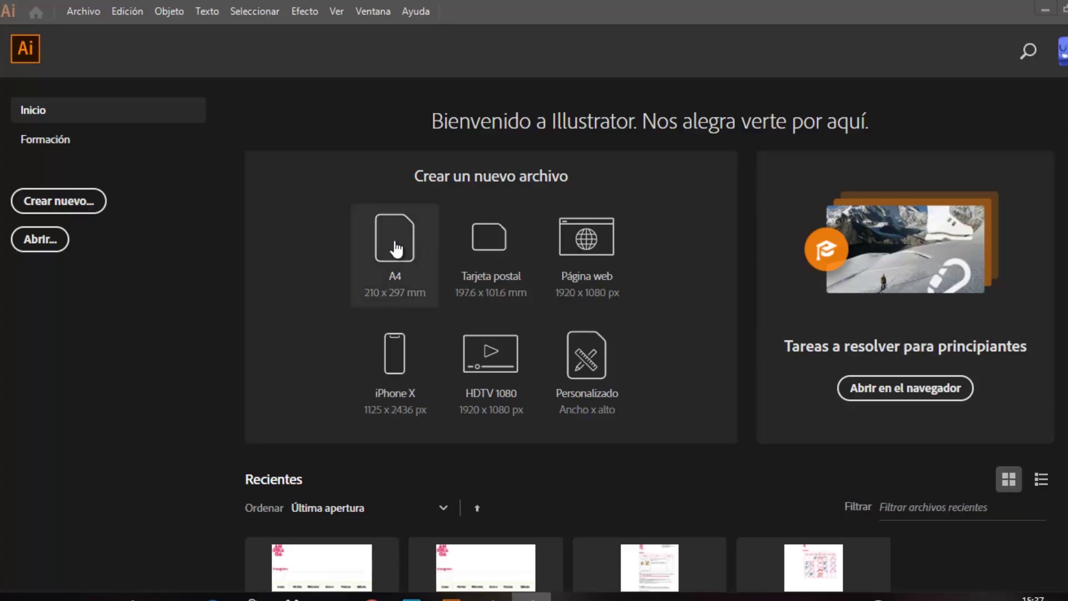
# Switch to Illustrator and create a new A4 document.
pyautogui.click(394, 249)
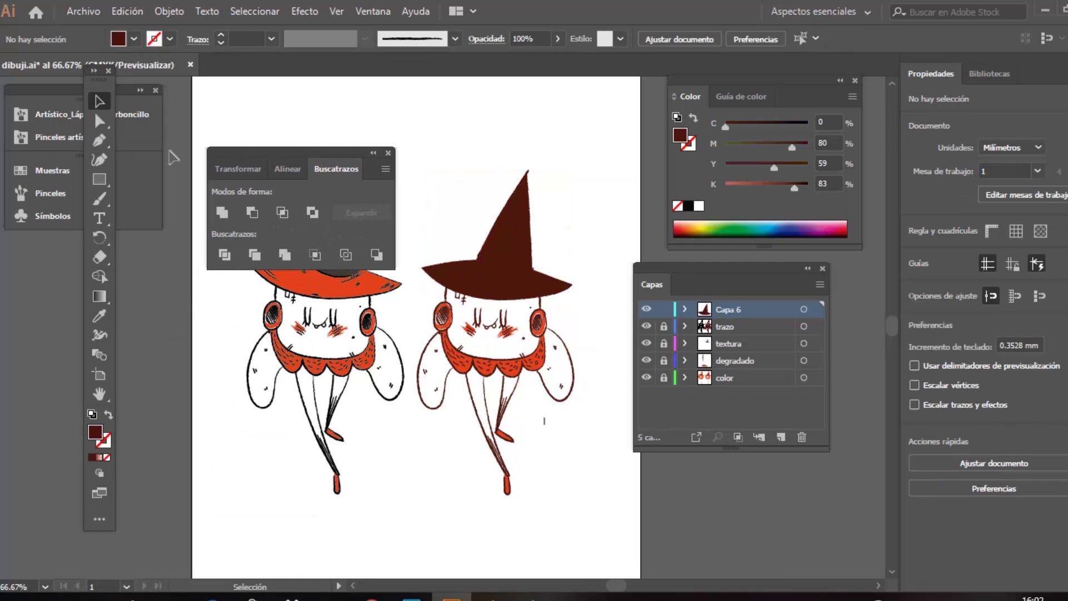
# Draw a small ellipse at the brim of the brown witch hat in dibuji.ai.
pyautogui.moveTo(110, 179); pyautogui.dragTo(226, 206)
pyautogui.press('l')
pyautogui.moveTo(525, 270); pyautogui.dragTo(527, 284)
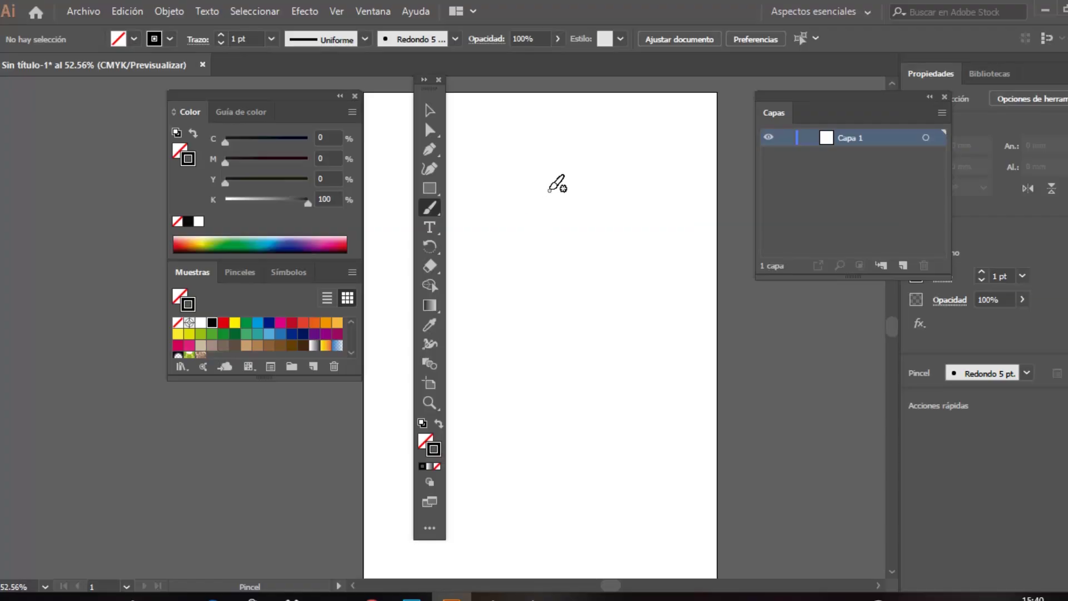
# Paint test strokes near the upper part of the blank artboard with the Redondo 5 pt. brush.
pyautogui.moveTo(551, 189); pyautogui.dragTo(485, 293)
pyautogui.moveTo(569, 193); pyautogui.dragTo(525, 278)
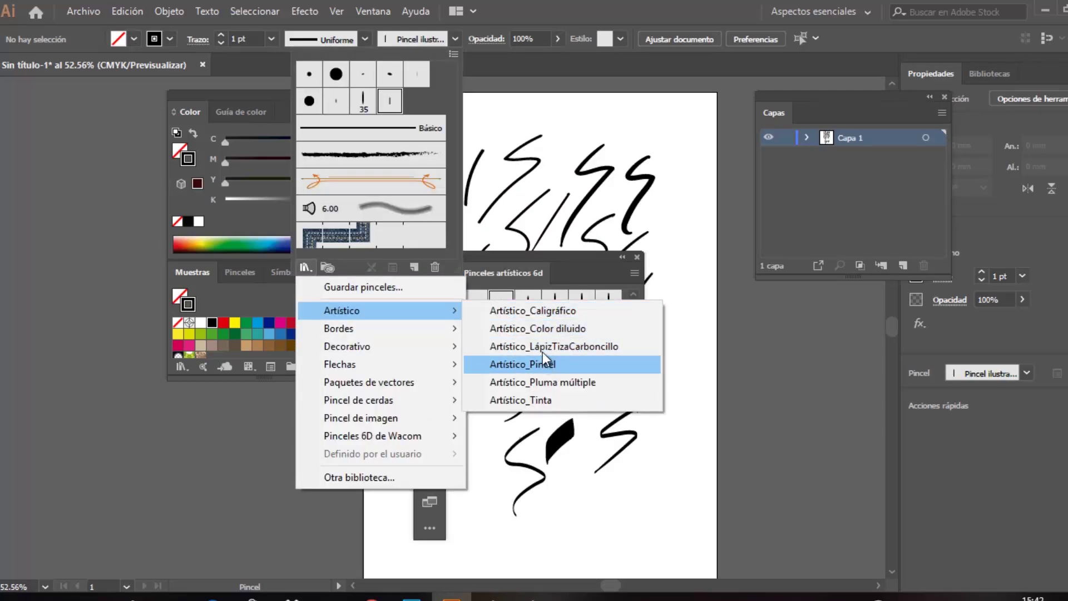
# Load the Artístico_LápizTizaCarboncillo brush library and paint several test strokes at the artboard's edge with its thin pencil brush.
pyautogui.click(543, 346)
pyautogui.moveTo(643, 383)
pyautogui.mouseDown()
pyautogui.moveTo(632, 420)
pyautogui.moveTo(653, 532)
pyautogui.mouseUp()
pyautogui.click(612, 467)
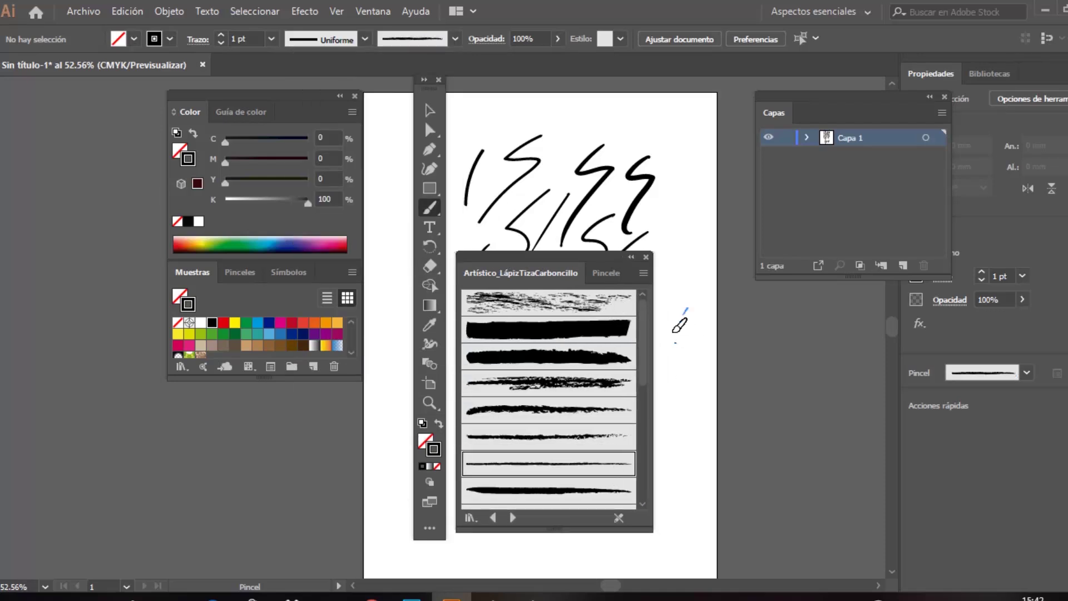
pyautogui.moveTo(691, 324); pyautogui.dragTo(688, 437)
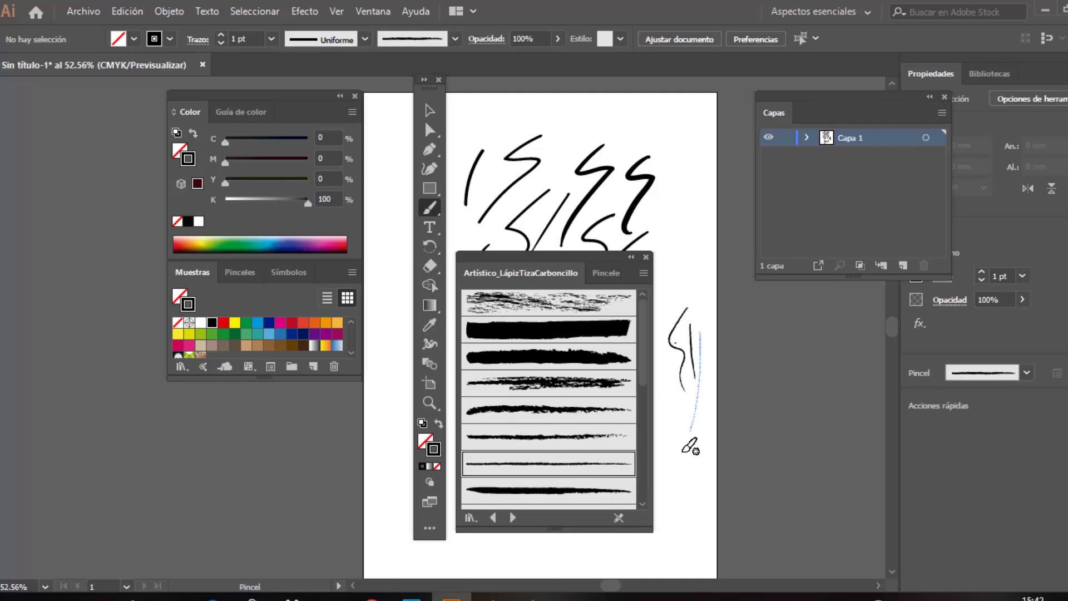
pyautogui.moveTo(678, 392)
pyautogui.mouseDown()
pyautogui.moveTo(680, 425)
pyautogui.moveTo(675, 416)
pyautogui.mouseUp()
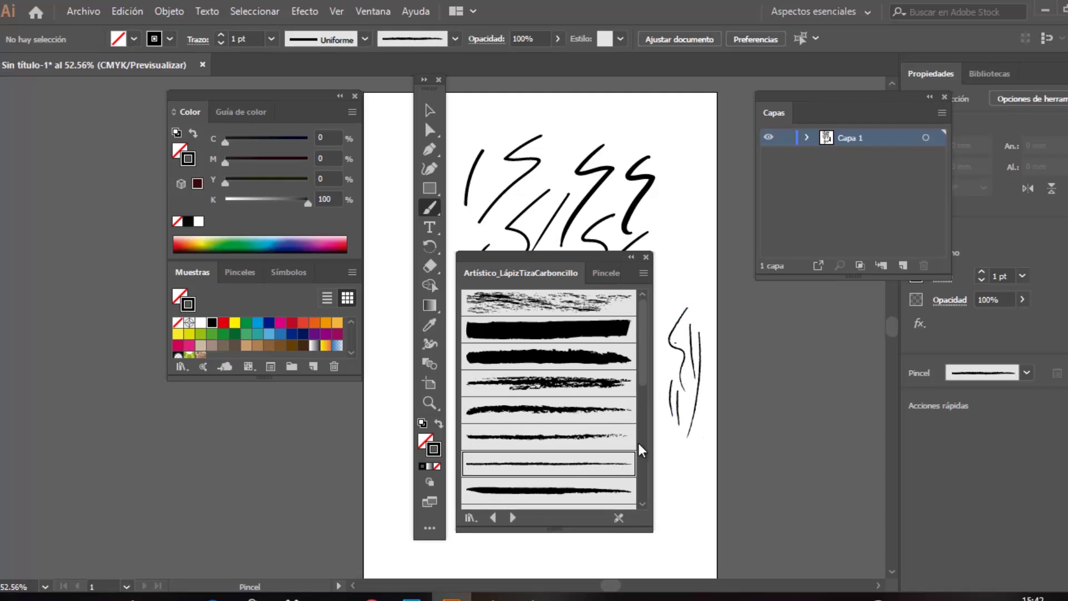
# Collapse the artistic brush library and rearrange it and the colour controls away from the artboard.
pyautogui.click(631, 256)
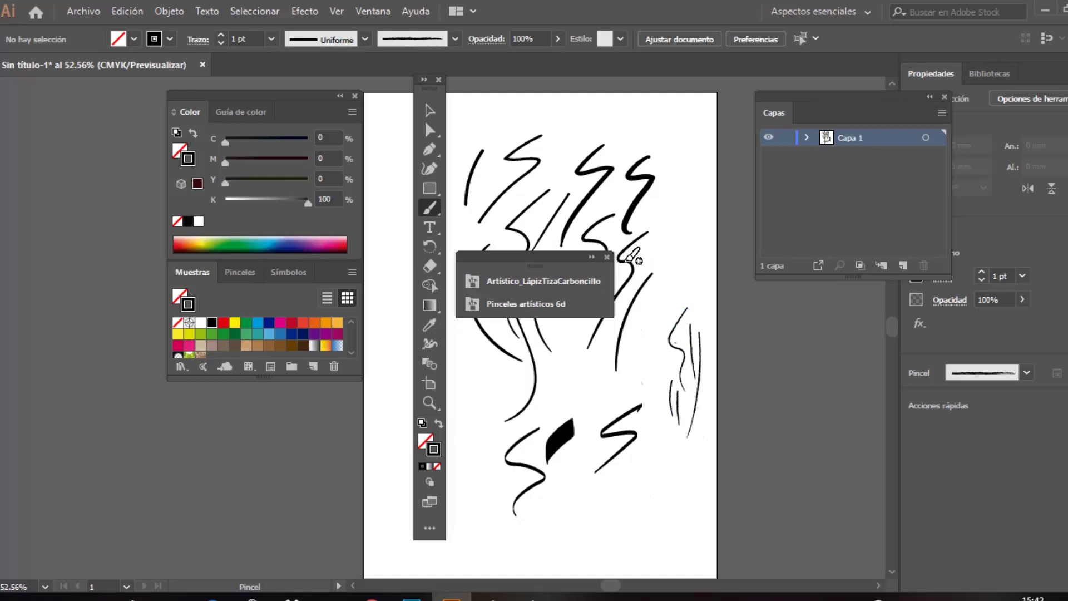
pyautogui.moveTo(562, 258)
pyautogui.mouseDown()
pyautogui.moveTo(475, 265)
pyautogui.moveTo(125, 141)
pyautogui.moveTo(114, 103)
pyautogui.mouseUp()
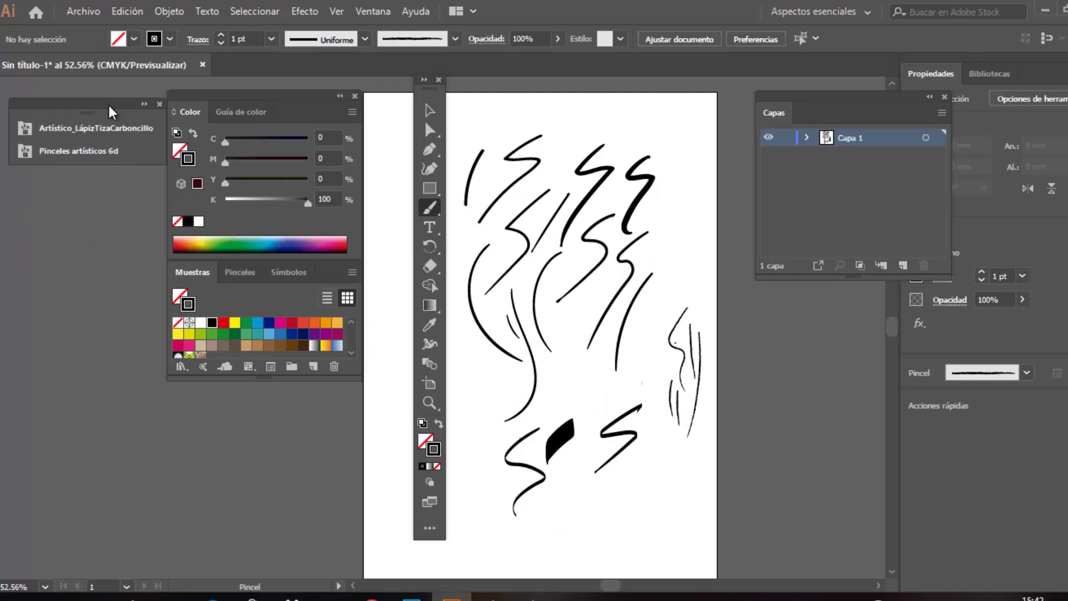
pyautogui.moveTo(327, 99)
pyautogui.mouseDown()
pyautogui.moveTo(212, 172)
pyautogui.moveTo(168, 185)
pyautogui.moveTo(172, 174)
pyautogui.mouseUp()
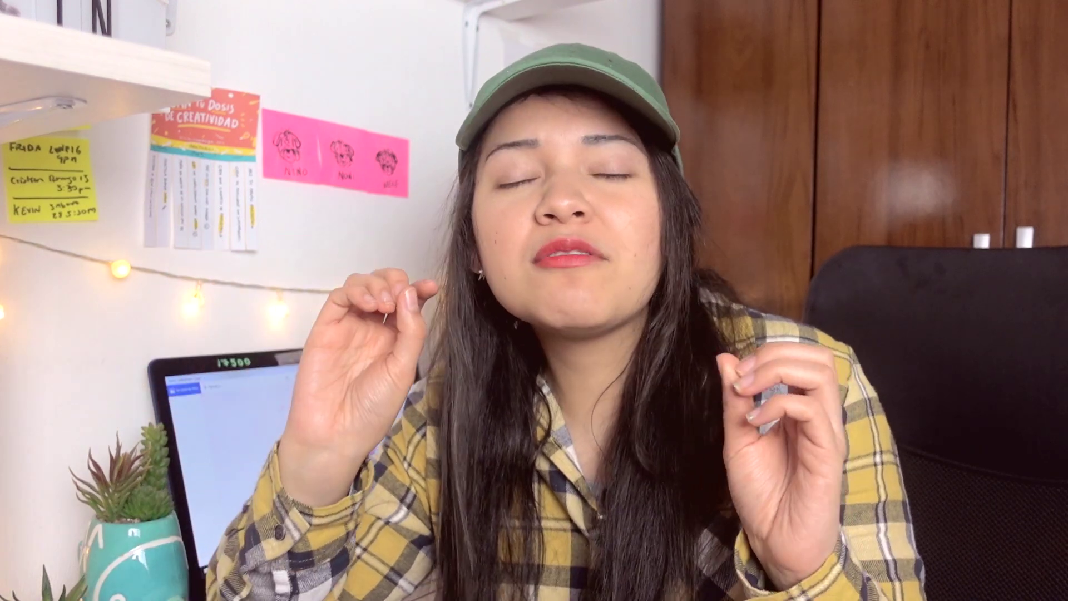
# Set the Redondo 5 pt. brush's Tamaño to Presión with a Variación of 9 pt.
pyautogui.click(453, 55)
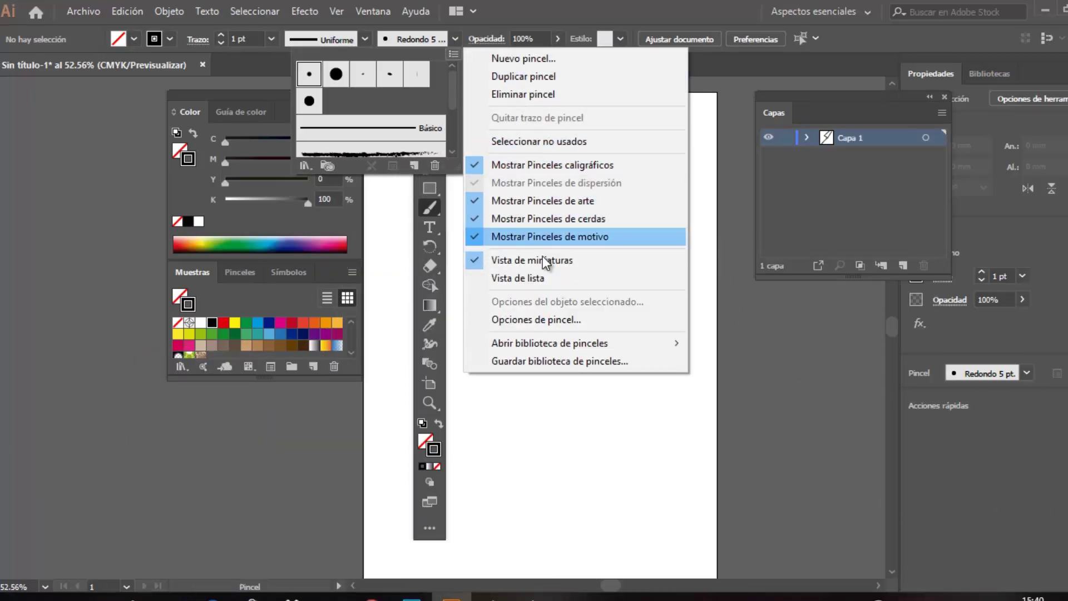
pyautogui.click(530, 320)
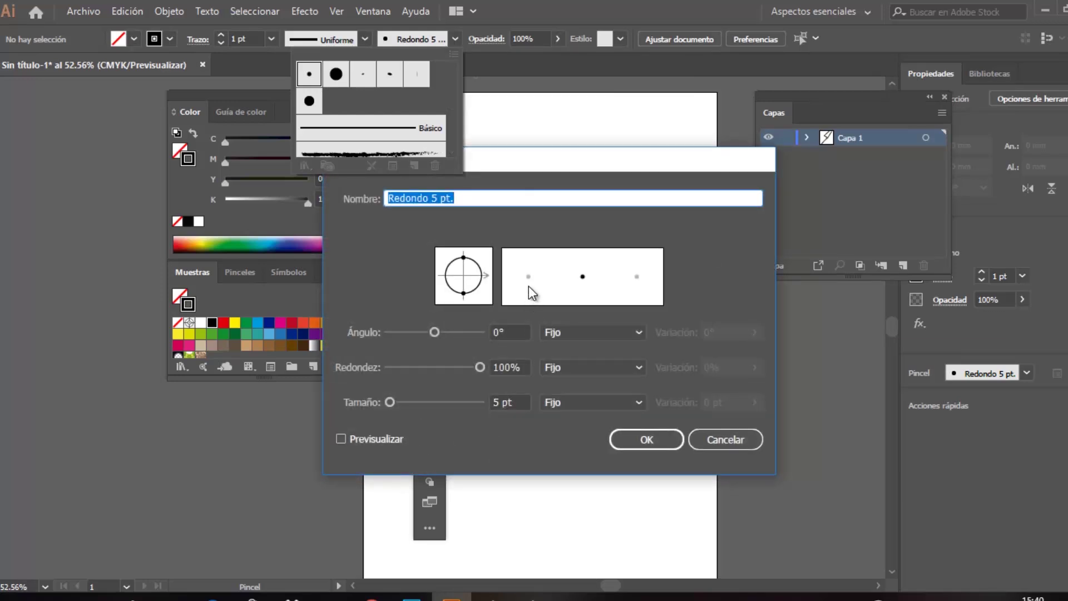
pyautogui.click(569, 404)
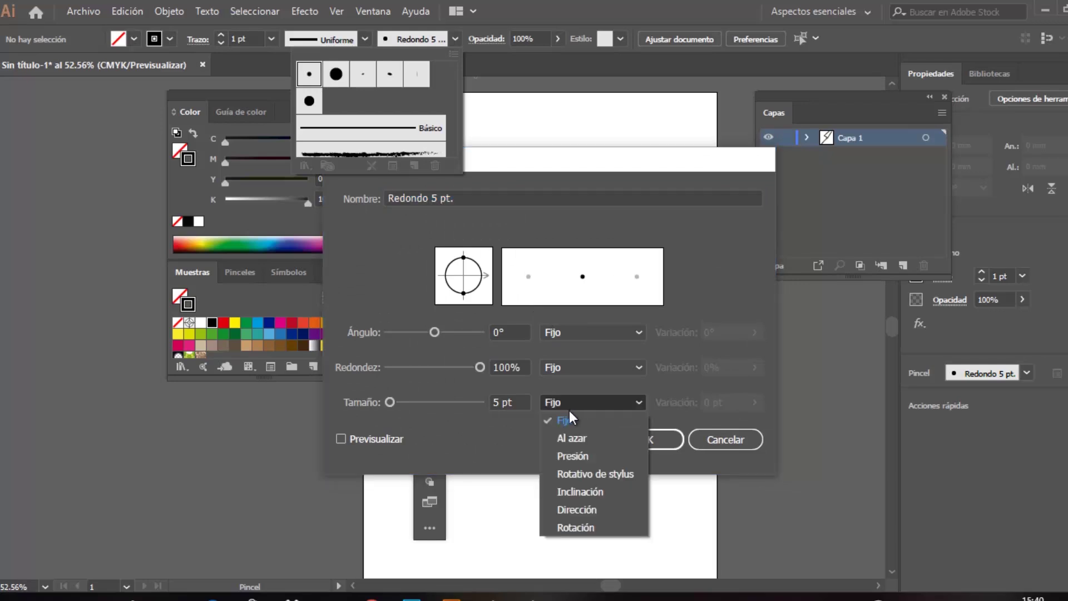
pyautogui.click(575, 456)
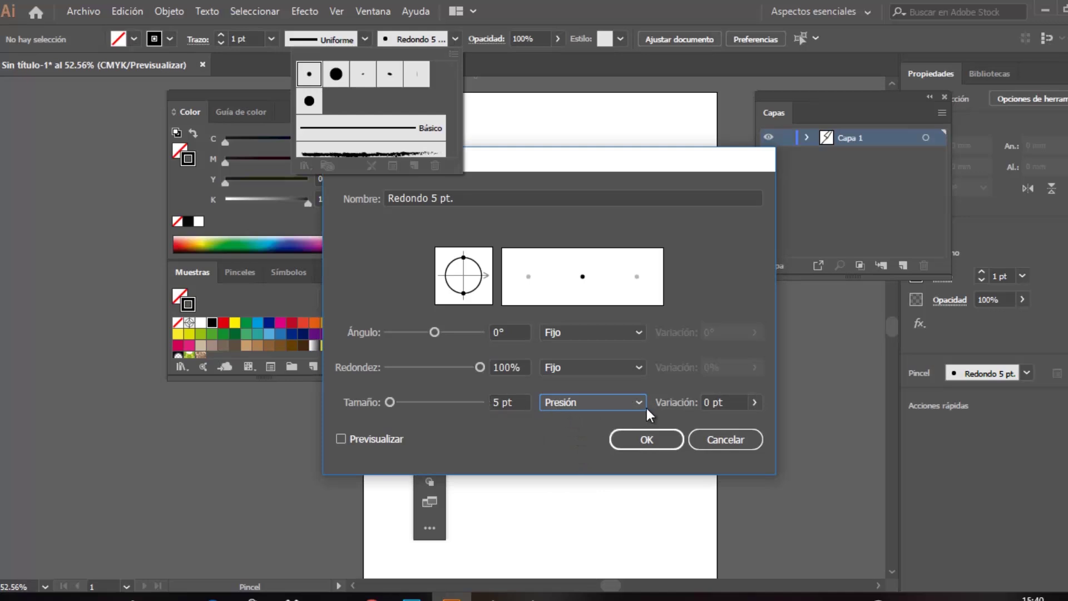
pyautogui.click(736, 402)
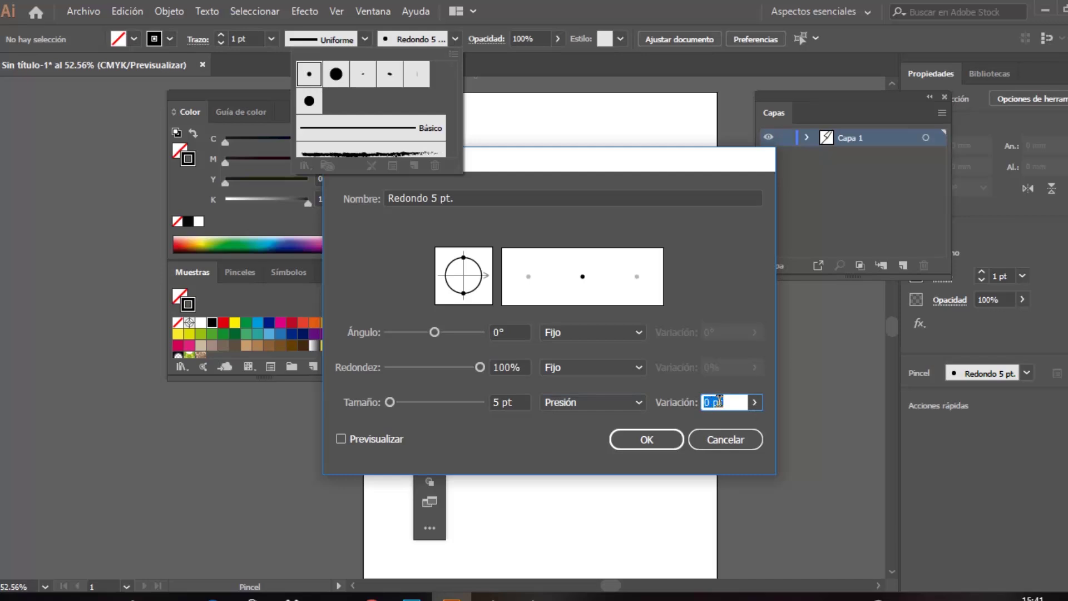
pyautogui.write('9')
pyautogui.click(513, 404)
pyautogui.press('Return')
# Paint curved test strokes with the pressure-sensitive Redondo 5 pt. brush beside the existing zigzag strokes.
pyautogui.moveTo(652, 273); pyautogui.dragTo(616, 370)
pyautogui.moveTo(563, 251); pyautogui.dragTo(567, 342)
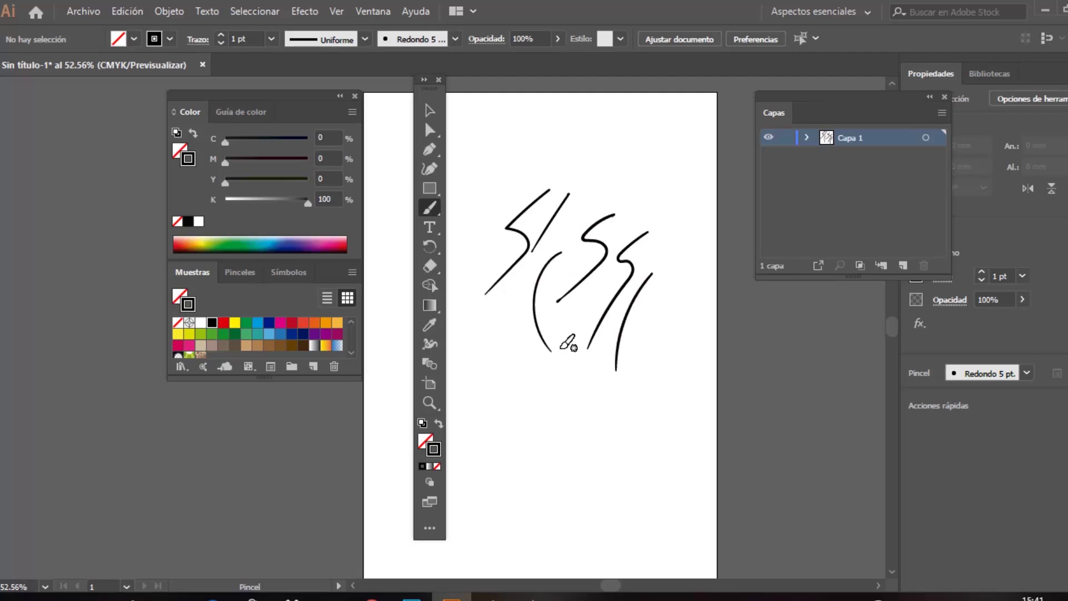